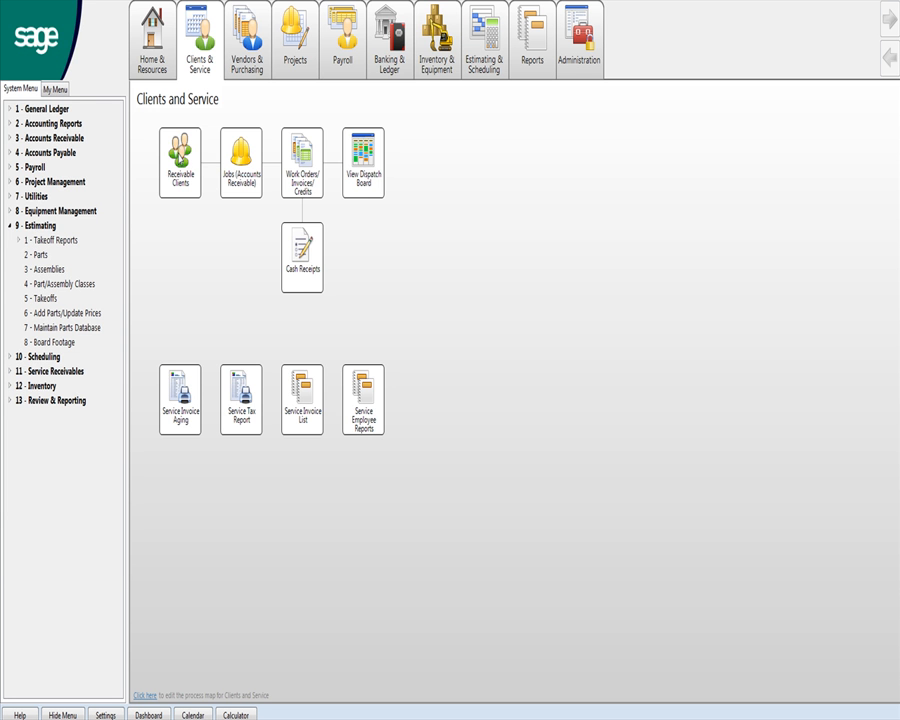
Open the 3-6 Receivable Clients form from the Clients and Service process map.
{"action": "left_click", "coordinate": [179, 157]}
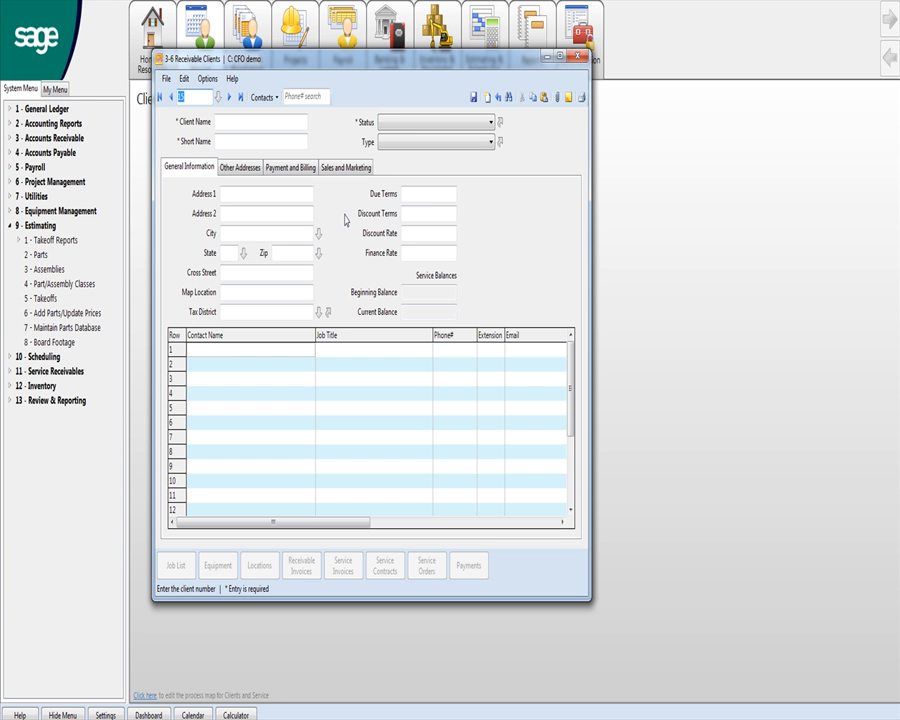
Pass over Client Name, Short Name, Status and Type unfilled, then view the Other Addresses fields.
{"action": "left_click", "coordinate": [227, 122]}
{"action": "left_click", "coordinate": [231, 140]}
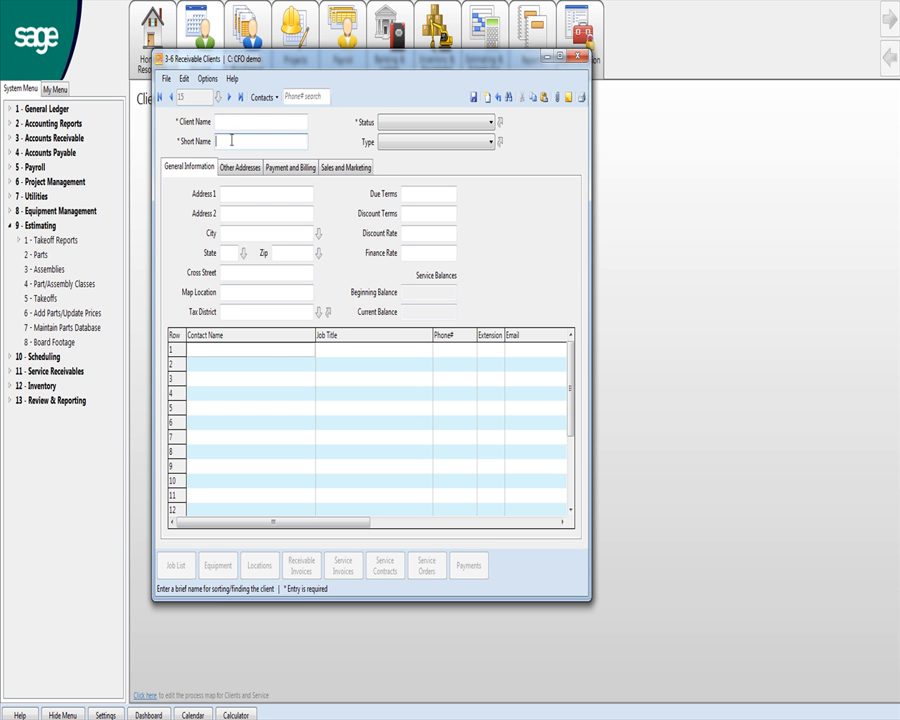
{"action": "left_click", "coordinate": [489, 123]}
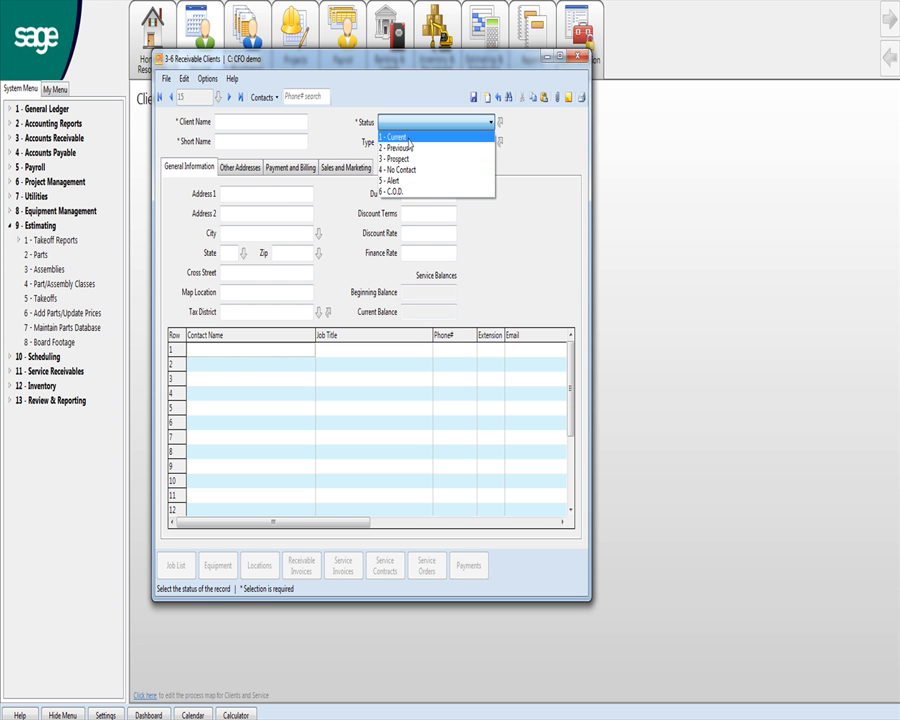
{"action": "left_click", "coordinate": [508, 143]}
{"action": "left_click", "coordinate": [489, 143]}
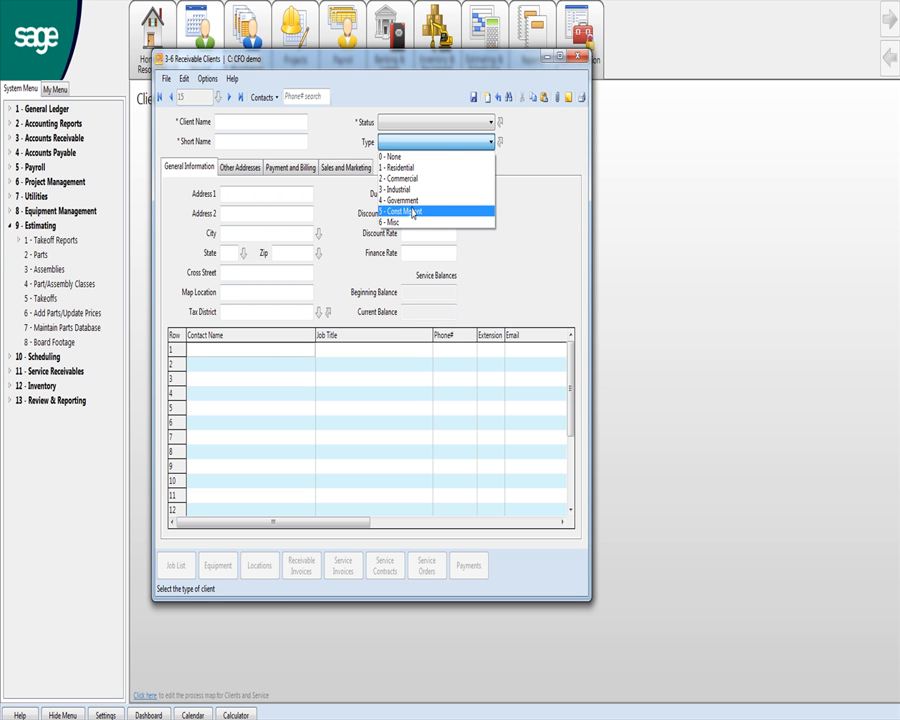
{"action": "left_click", "coordinate": [529, 161]}
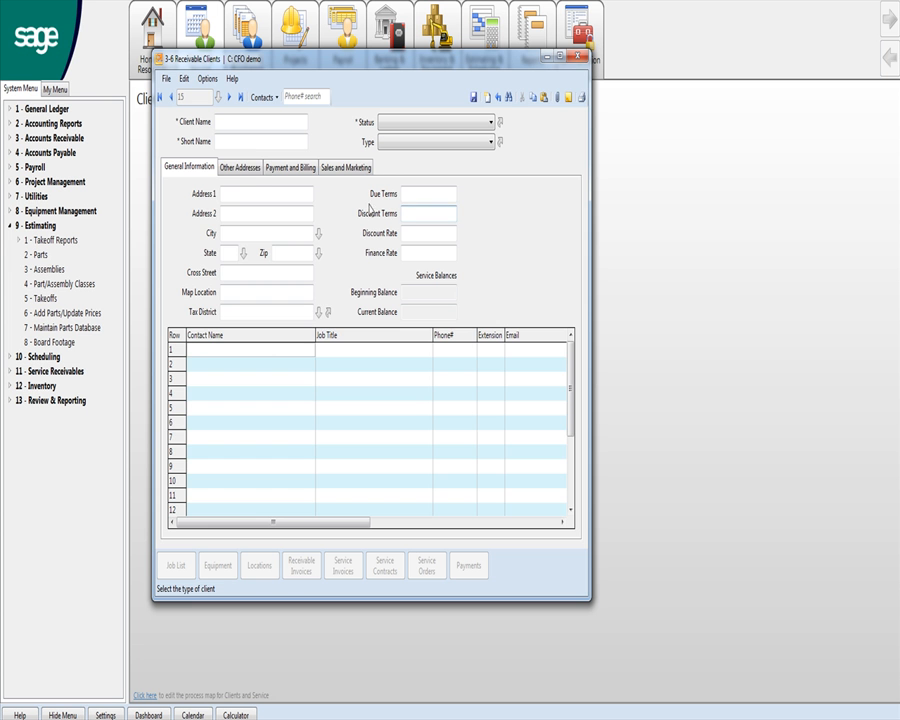
{"action": "left_click", "coordinate": [247, 170]}
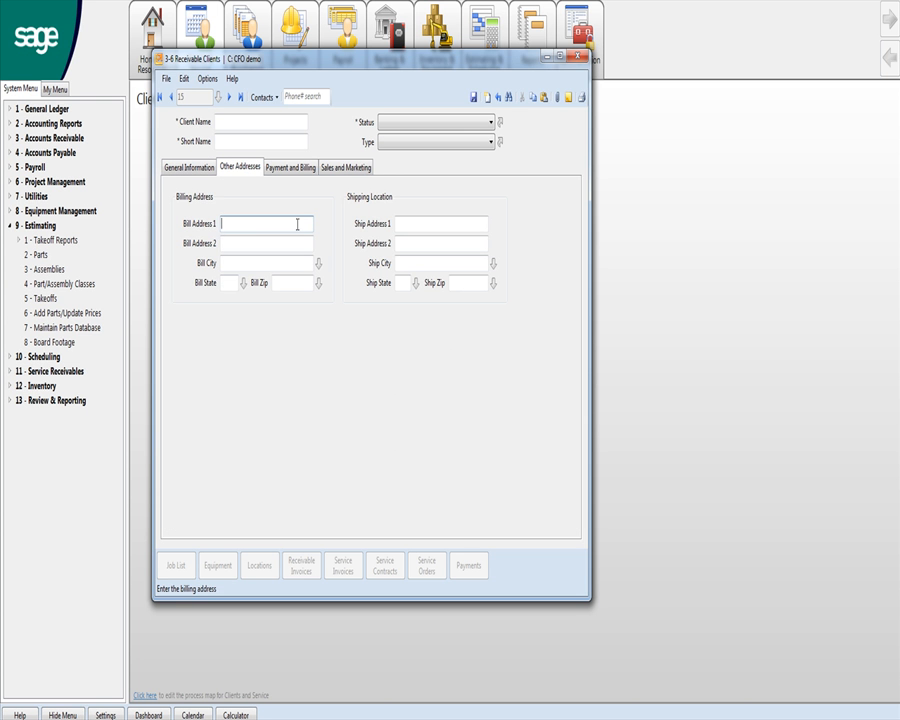
View the Payment and Billing, then Sales and Marketing sections, dismissing the advertisement pop-up.
{"action": "left_click", "coordinate": [291, 168]}
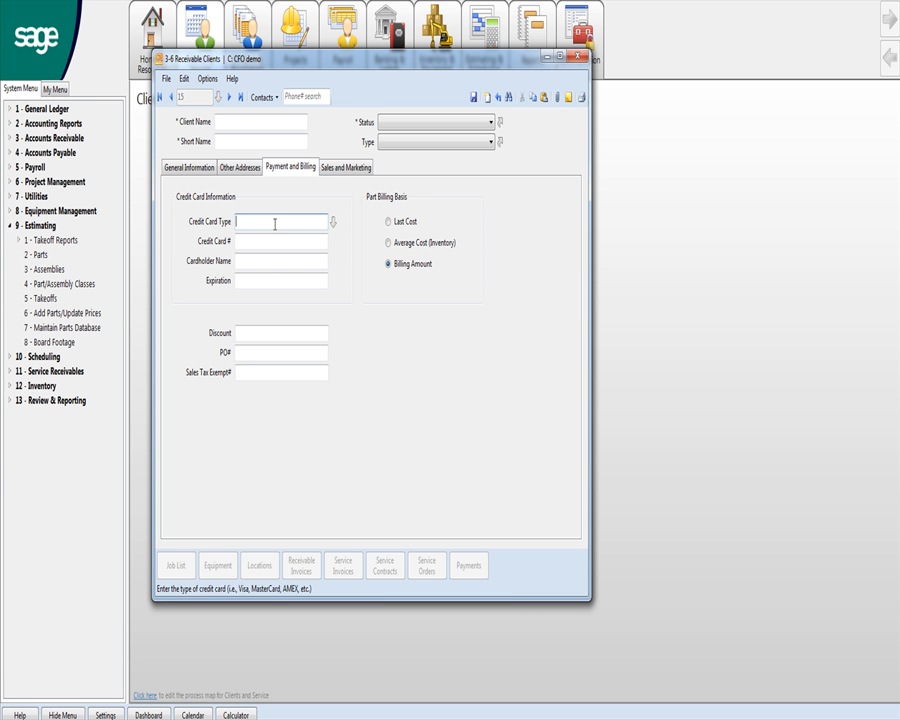
{"action": "left_click", "coordinate": [334, 171]}
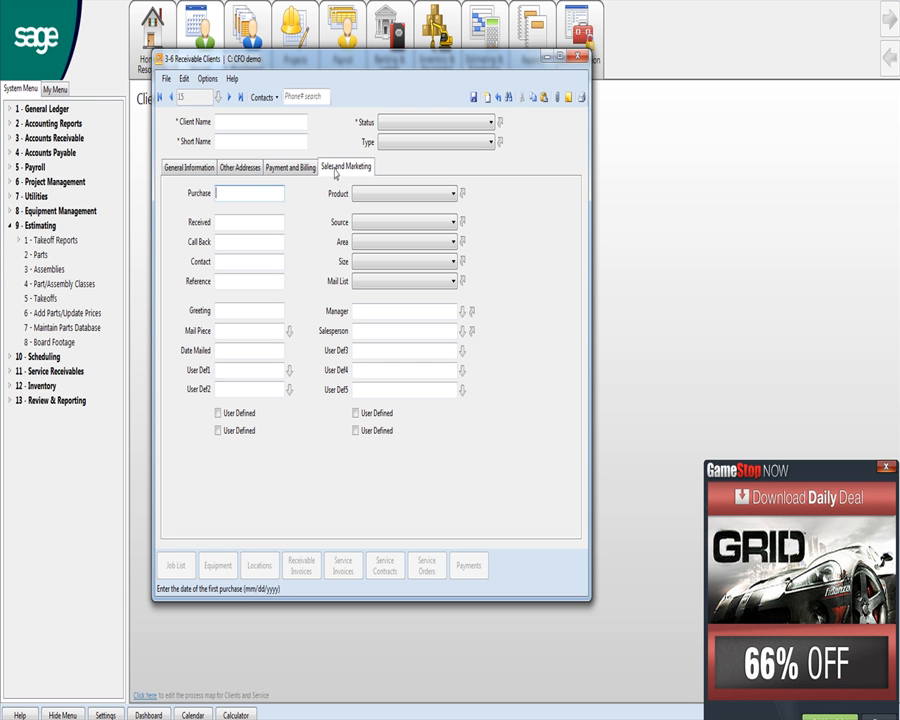
{"action": "left_click", "coordinate": [886, 468]}
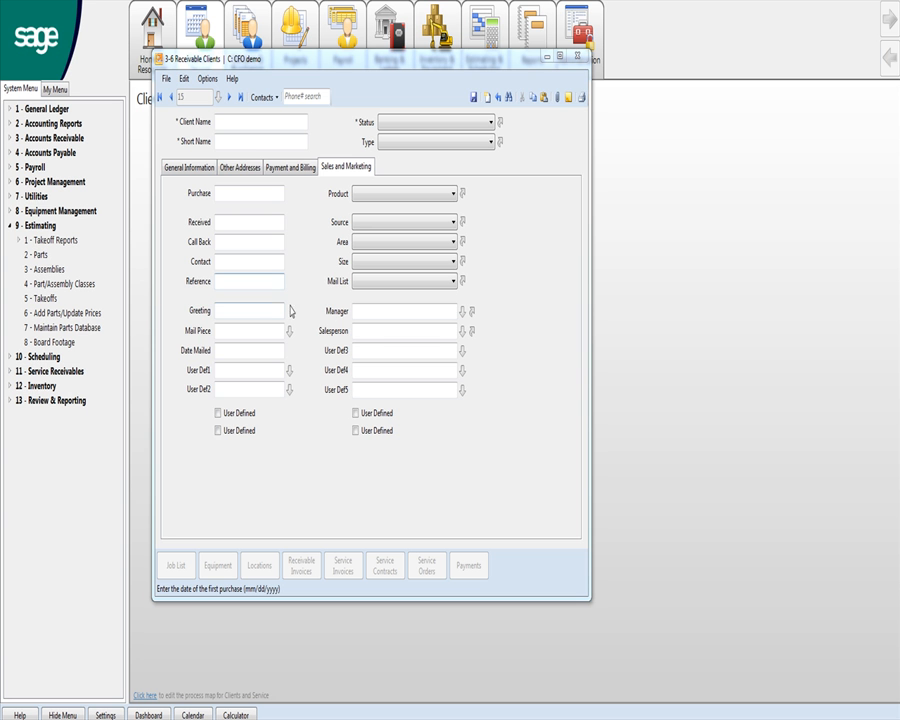
Leave the lead dates, salesperson, lead source and mail list blank, then close the client form.
{"action": "left_click", "coordinate": [230, 224]}
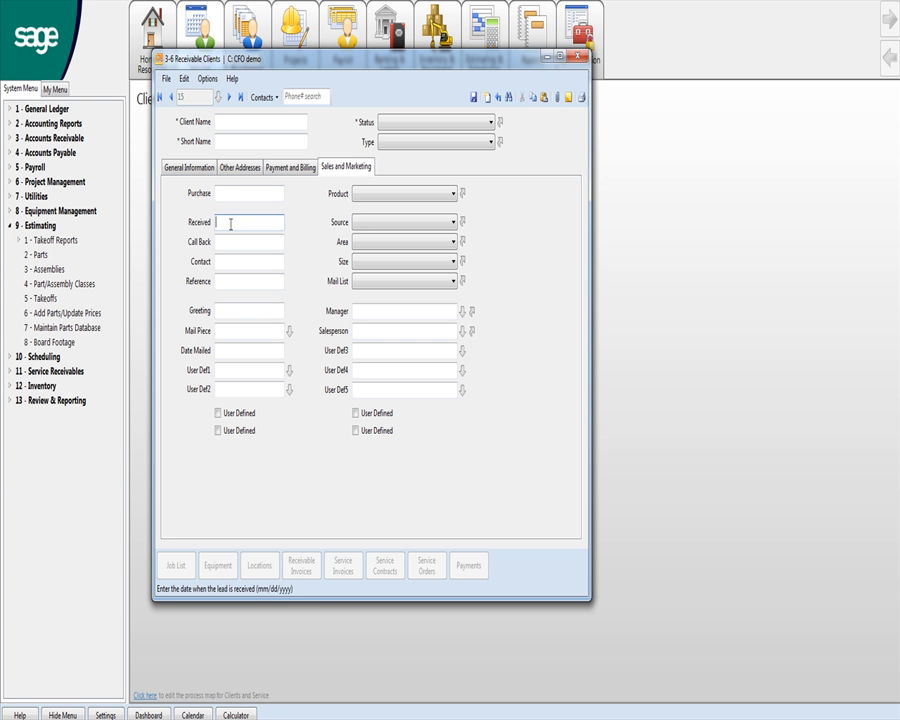
{"action": "left_click", "coordinate": [233, 243]}
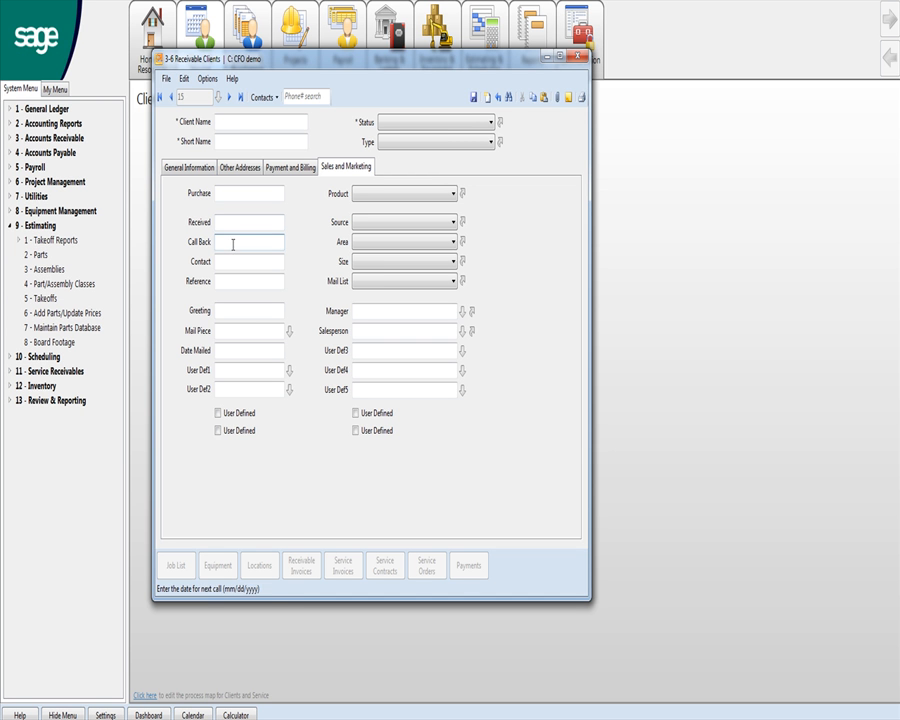
{"action": "left_click", "coordinate": [233, 262]}
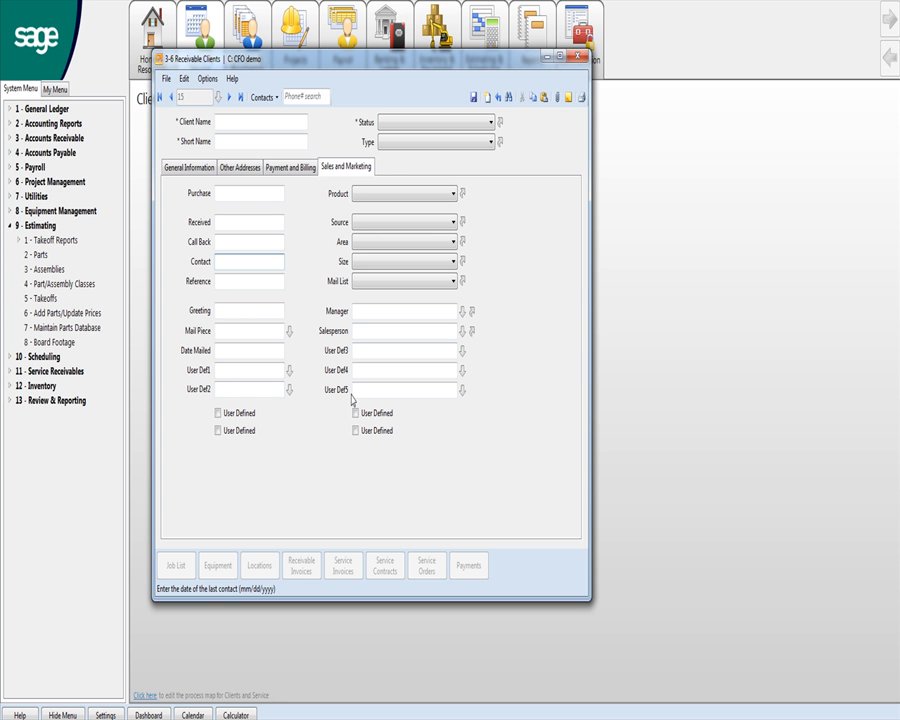
{"action": "left_click", "coordinate": [360, 330]}
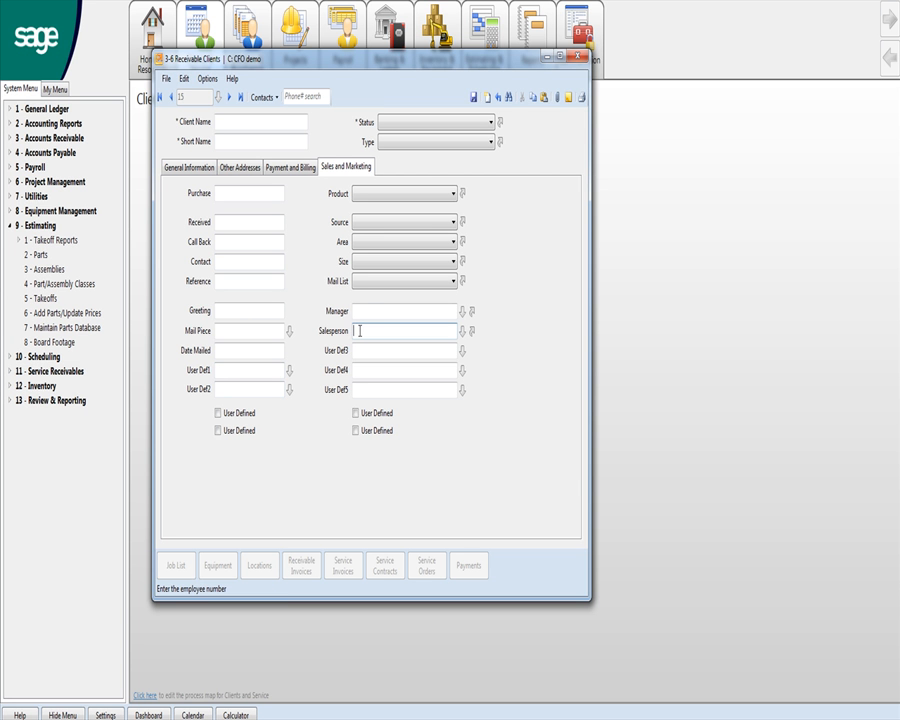
{"action": "left_click", "coordinate": [453, 223]}
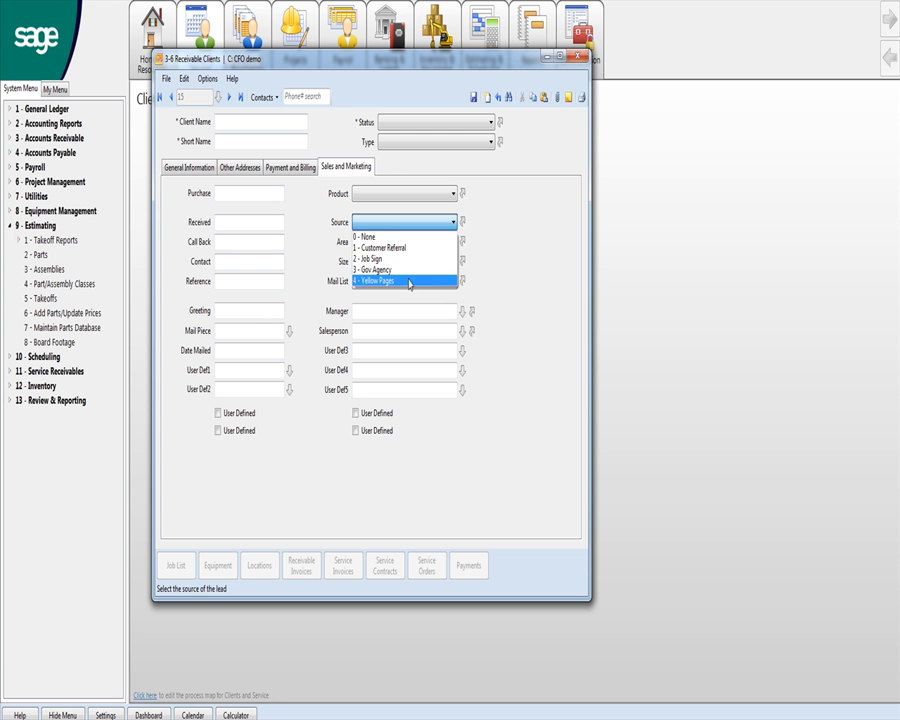
{"action": "left_click", "coordinate": [490, 255]}
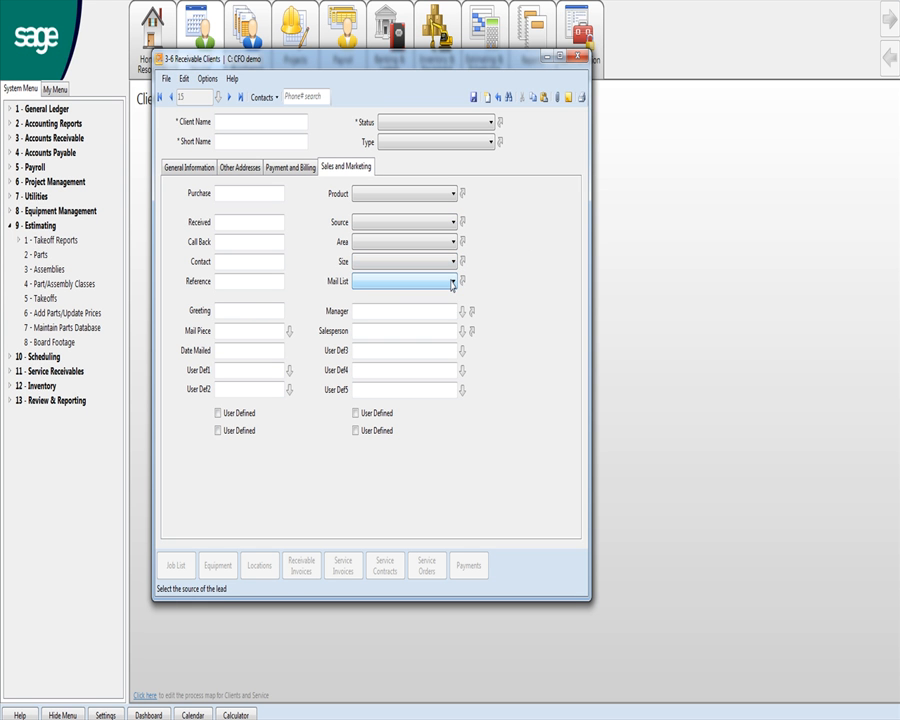
{"action": "left_click", "coordinate": [451, 282]}
{"action": "left_click", "coordinate": [451, 284]}
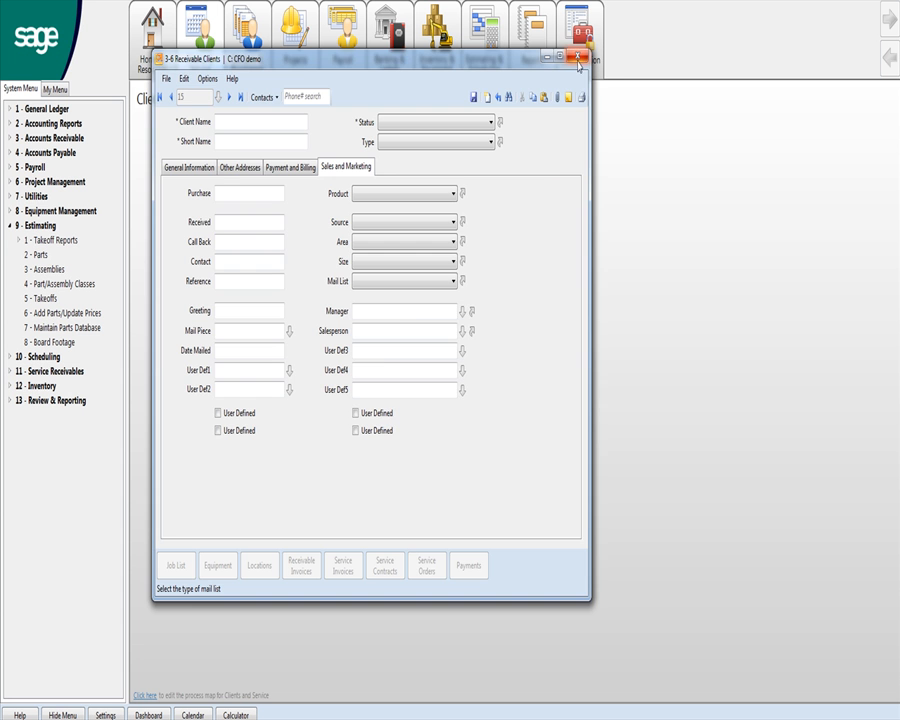
{"action": "left_click", "coordinate": [577, 60]}
Discard the unsaved client and start new work order 1155.
{"action": "left_click", "coordinate": [459, 416]}
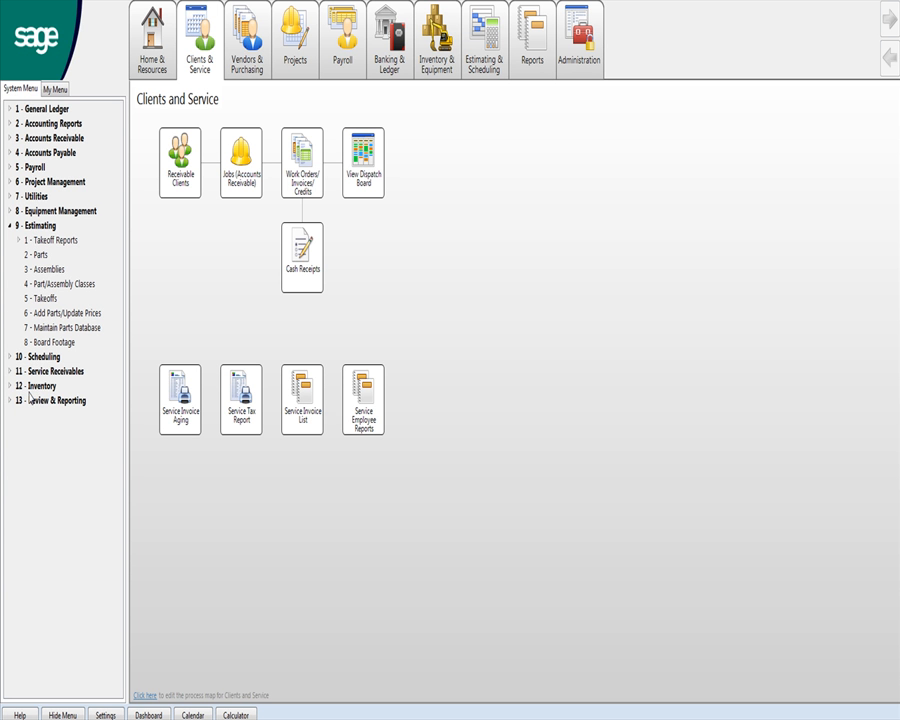
{"action": "left_click", "coordinate": [295, 173]}
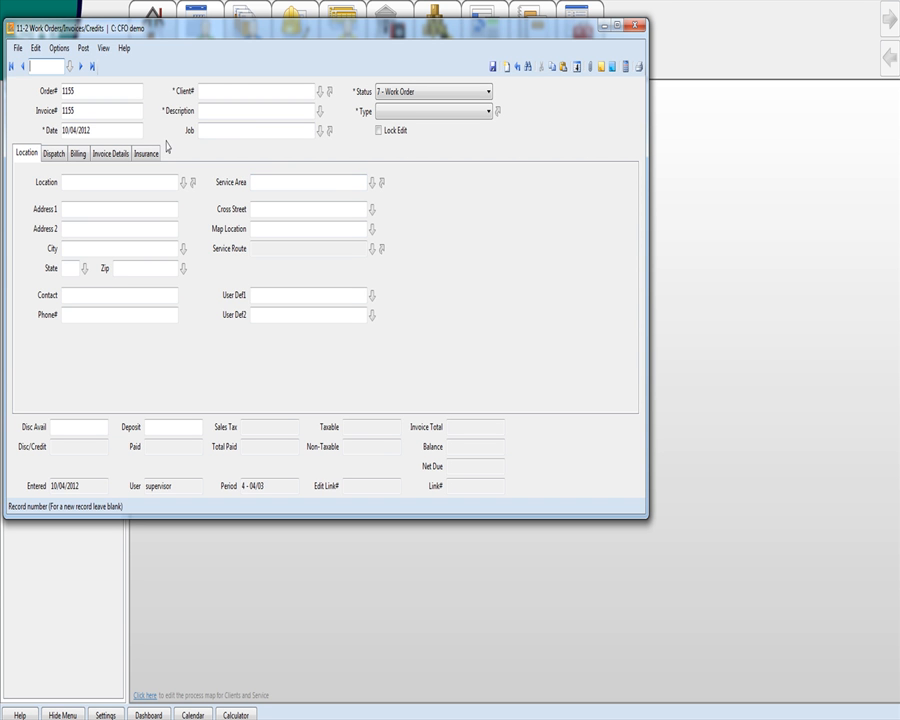
{"action": "left_click", "coordinate": [89, 93]}
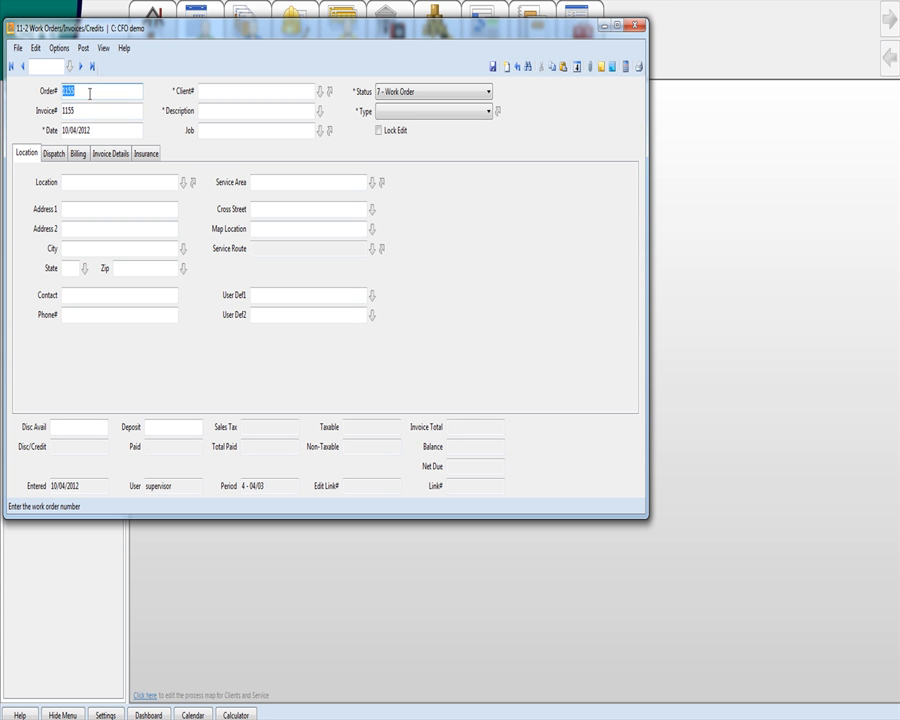
Enter client number 1 on work order 1155 so its location details fill in.
{"action": "left_click", "coordinate": [251, 90]}
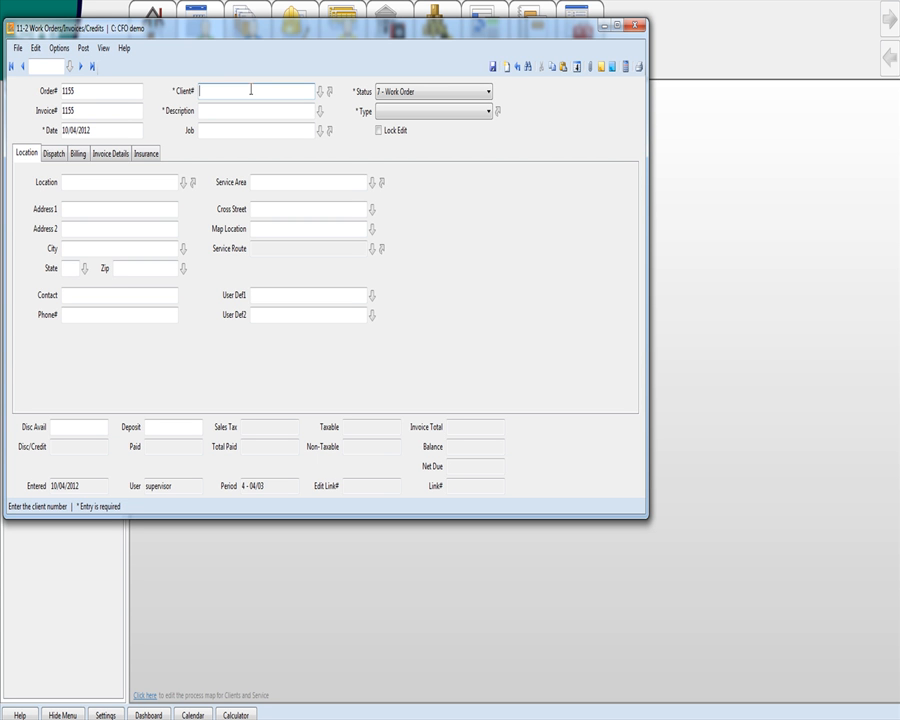
{"action": "left_click", "coordinate": [115, 316]}
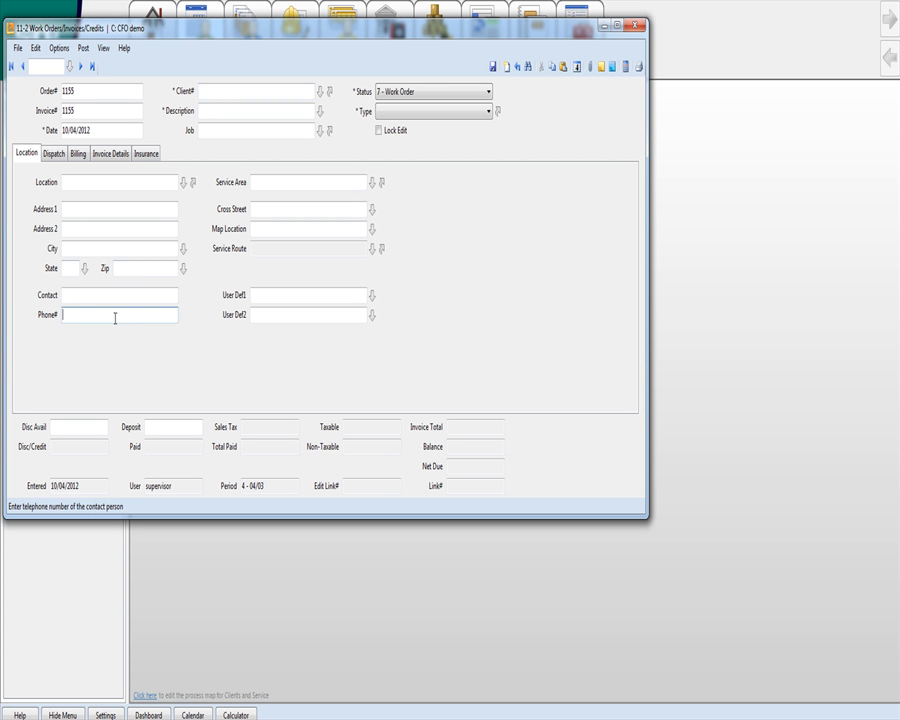
{"action": "left_click", "coordinate": [223, 89]}
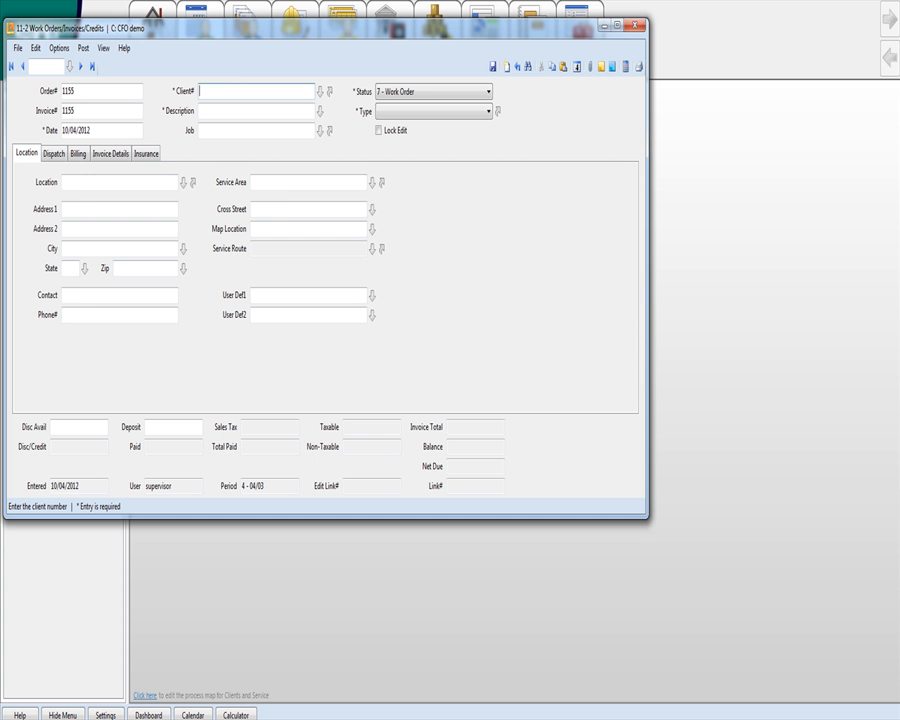
{"action": "type", "text": "1"}
{"action": "key", "text": "Tab"}
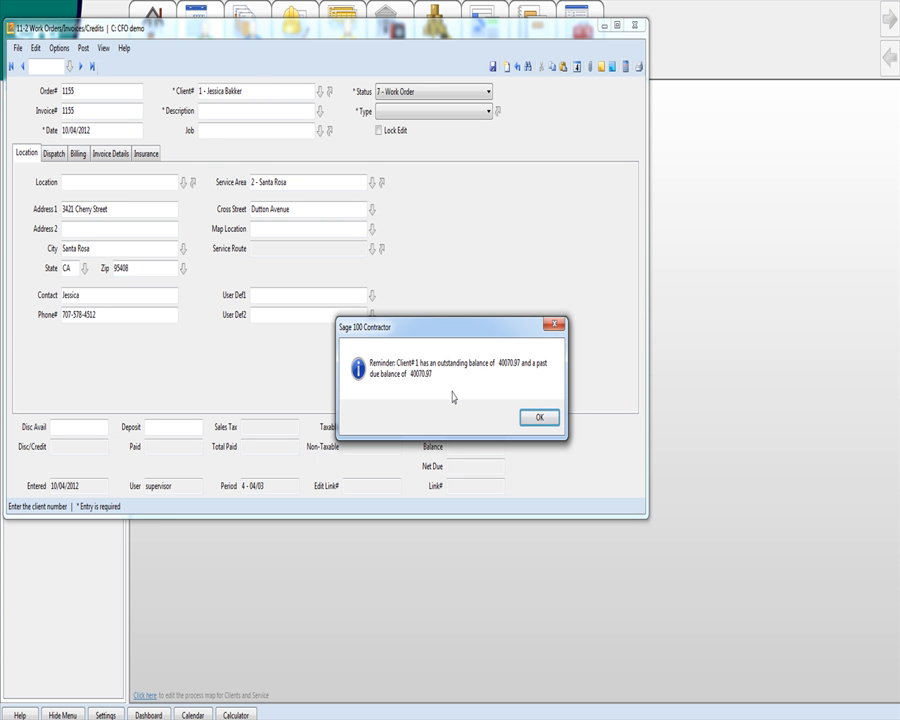
Describe the work order as 'Seal Fabric' and leave the Job field empty after trying job 1.
{"action": "left_click", "coordinate": [536, 417]}
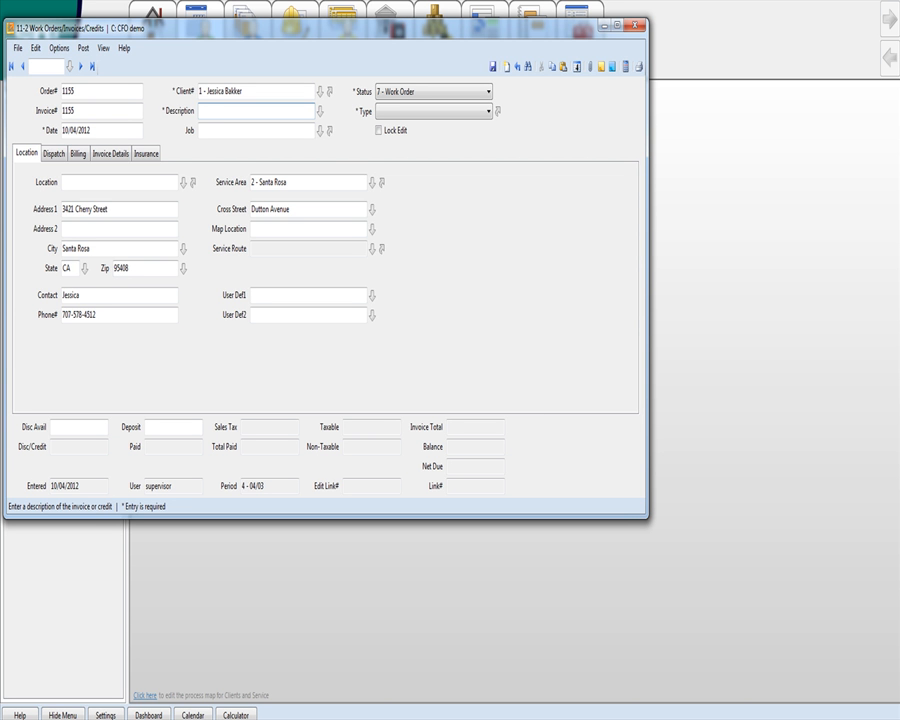
{"action": "type", "text": "Seal Fabric"}
{"action": "left_click", "coordinate": [228, 133]}
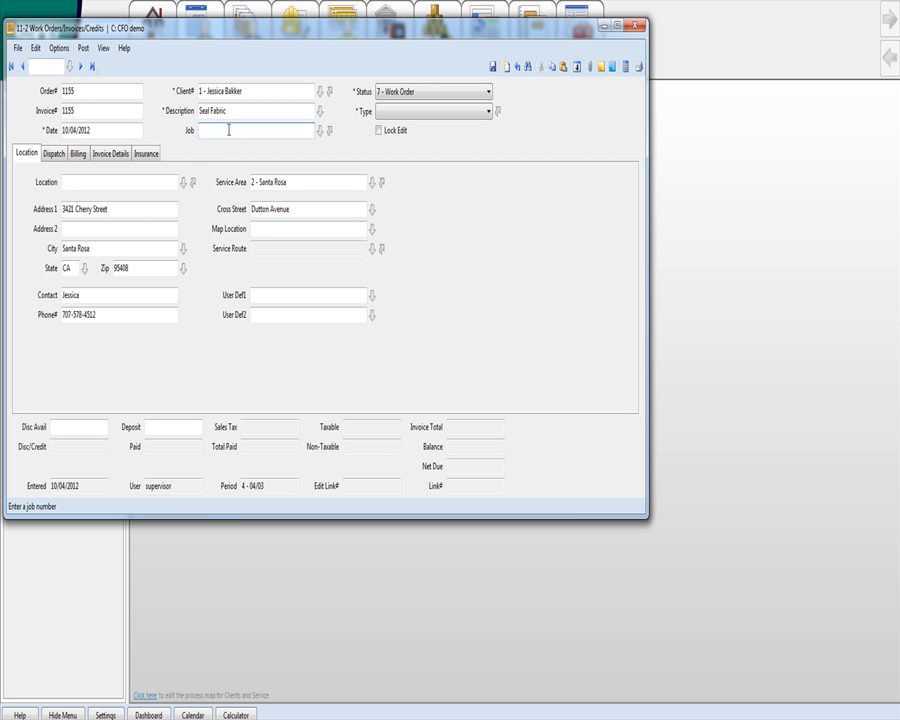
{"action": "type", "text": "1"}
{"action": "key", "text": "Escape"}
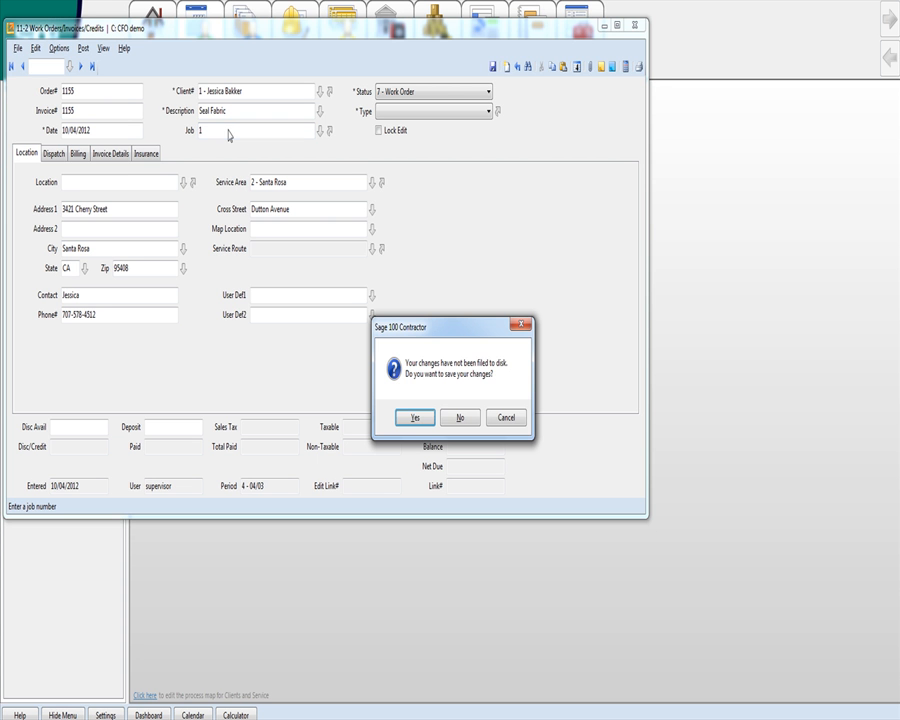
{"action": "left_click", "coordinate": [493, 416]}
{"action": "key", "text": "BackSpace"}
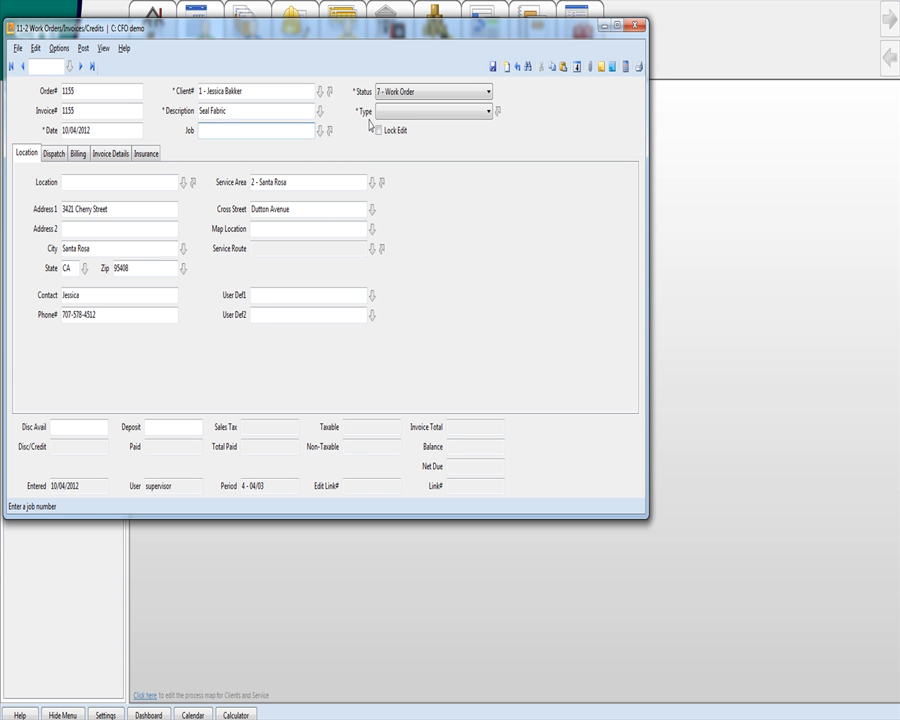
{"action": "left_click", "coordinate": [417, 92]}
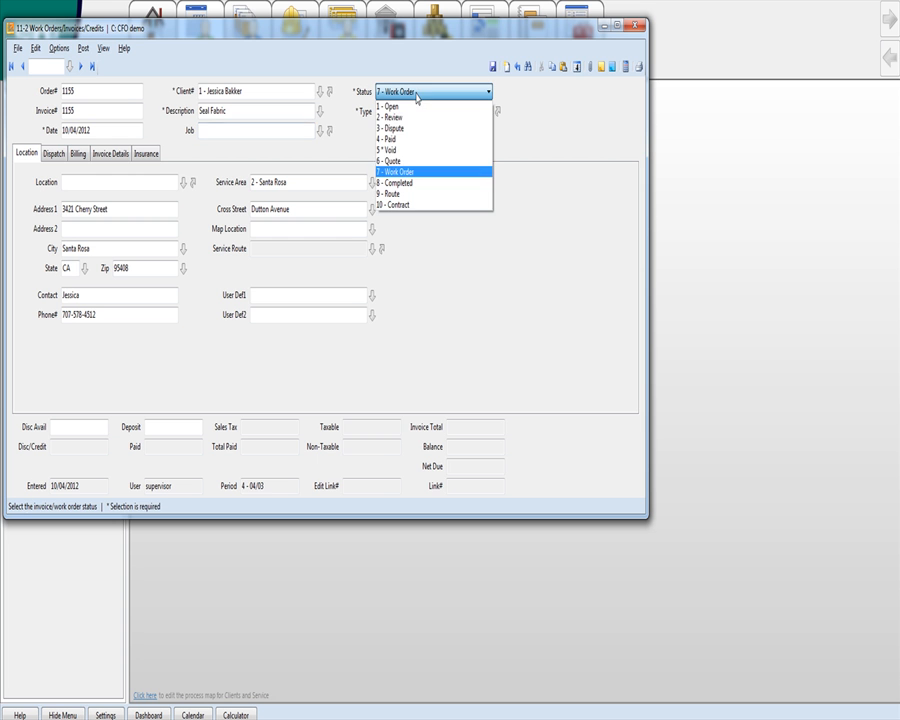
Keep status 7 - Work Order, set type 1 - Service, and look up the client's service locations.
{"action": "left_click", "coordinate": [413, 172]}
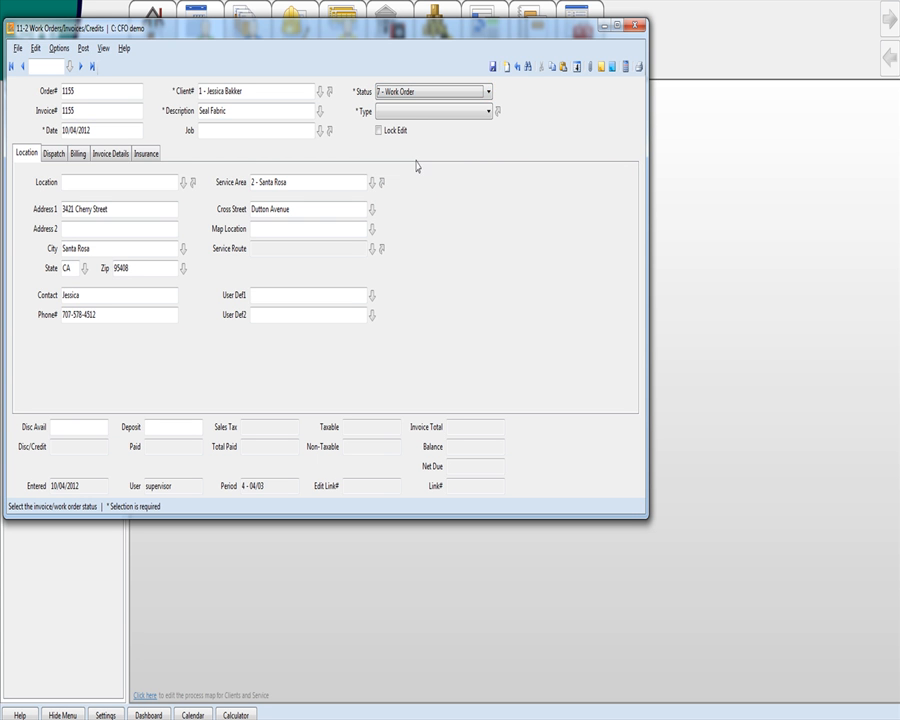
{"action": "left_click", "coordinate": [486, 111]}
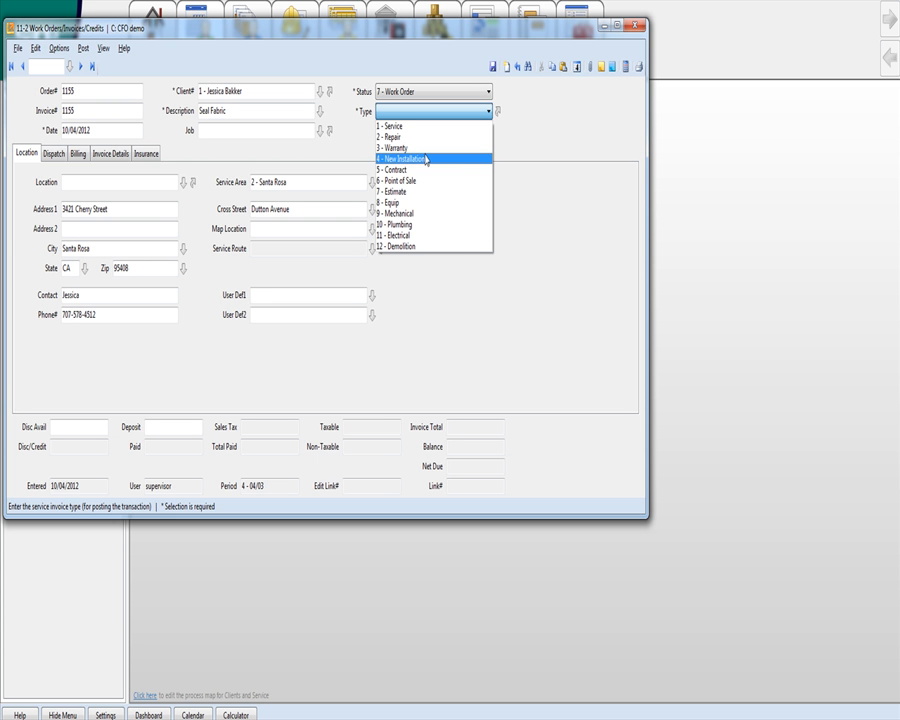
{"action": "left_click", "coordinate": [511, 148]}
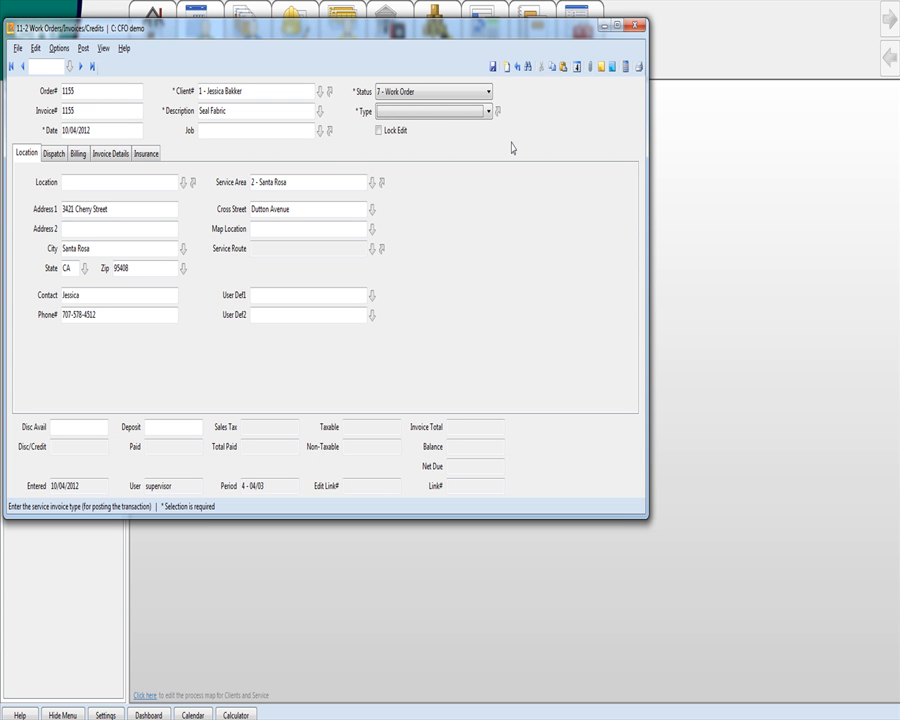
{"action": "left_click", "coordinate": [414, 111]}
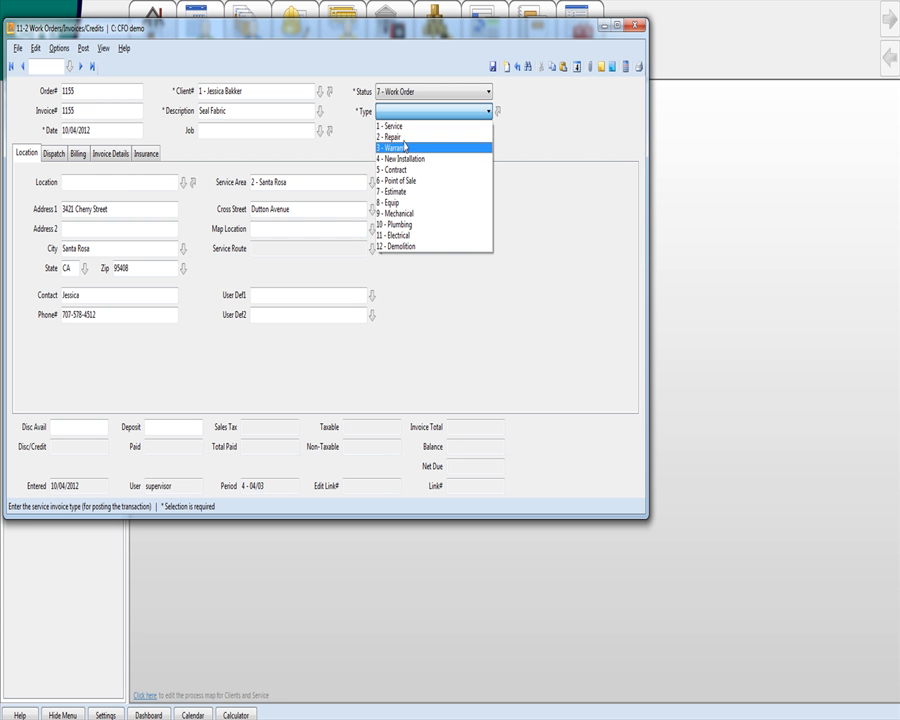
{"action": "left_click", "coordinate": [395, 126]}
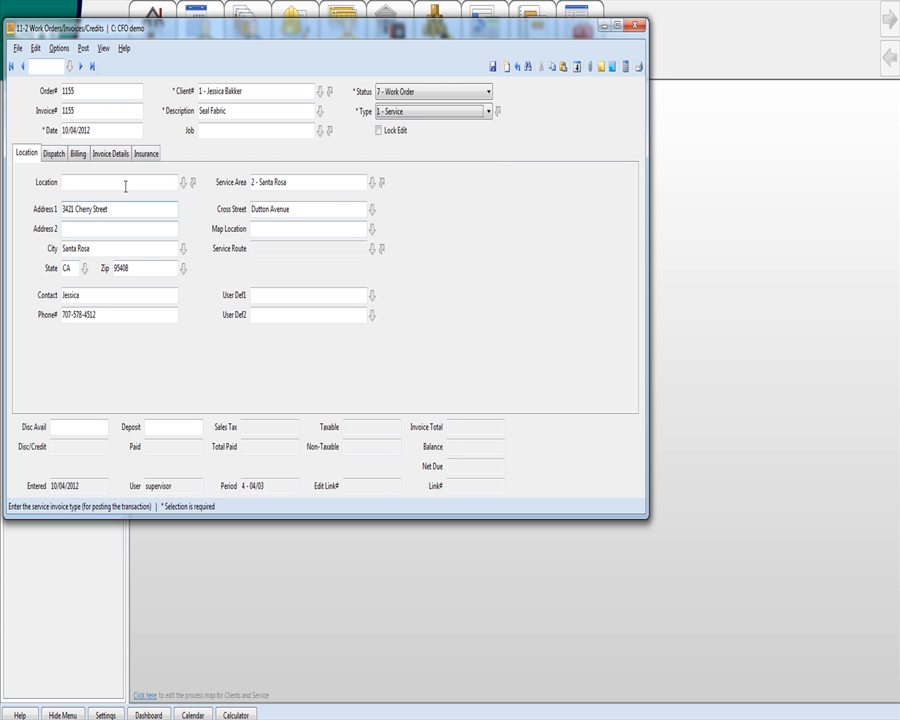
{"action": "left_click", "coordinate": [183, 183]}
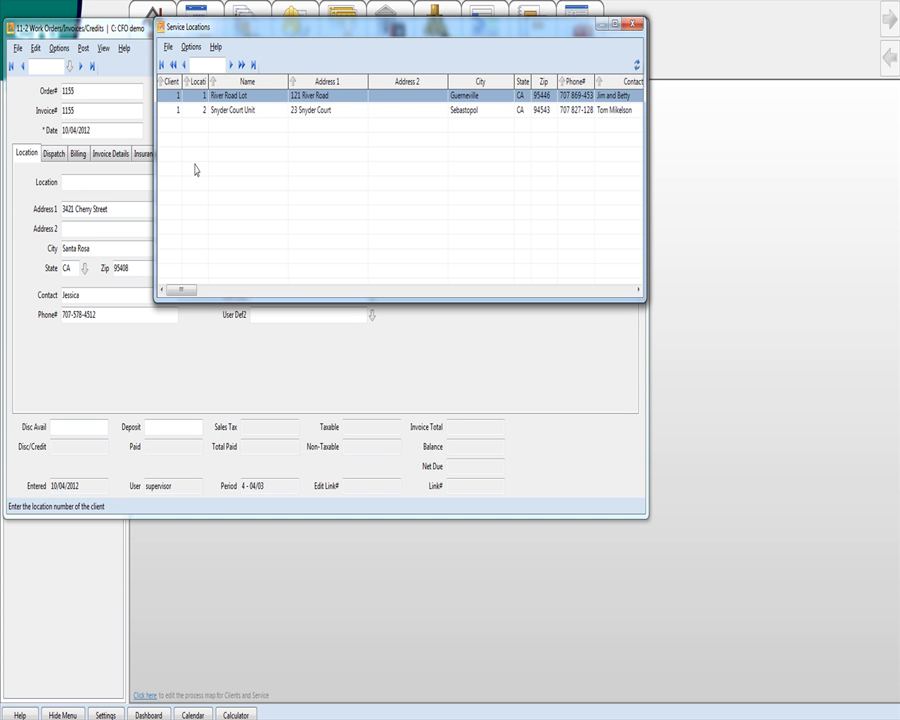
Close the service locations list and check the Service Areas lookup, keeping 2 - Santa Rosa.
{"action": "left_click", "coordinate": [635, 25]}
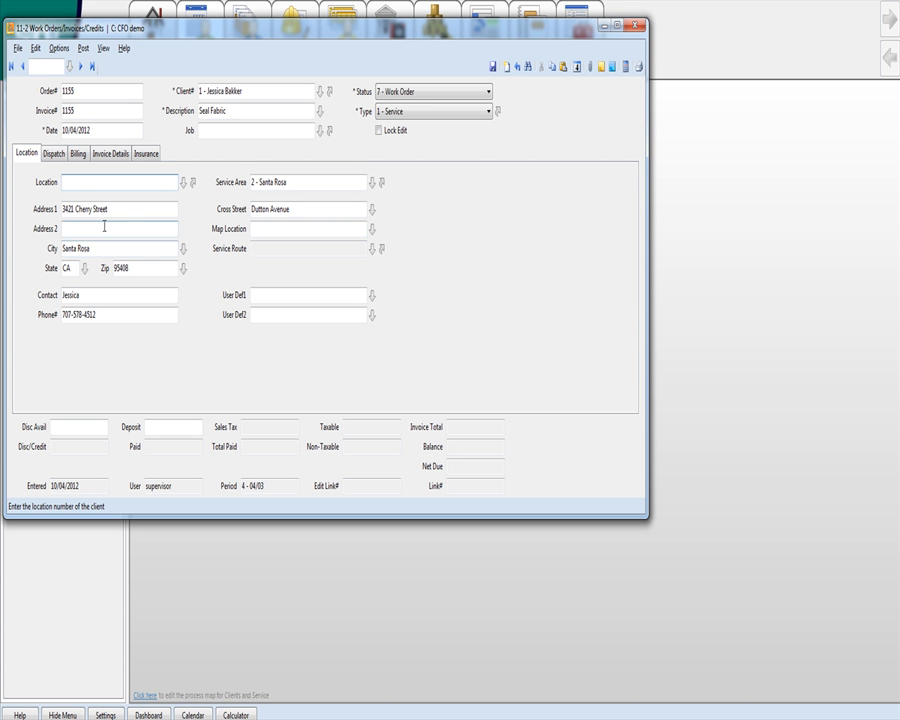
{"action": "left_click", "coordinate": [268, 231]}
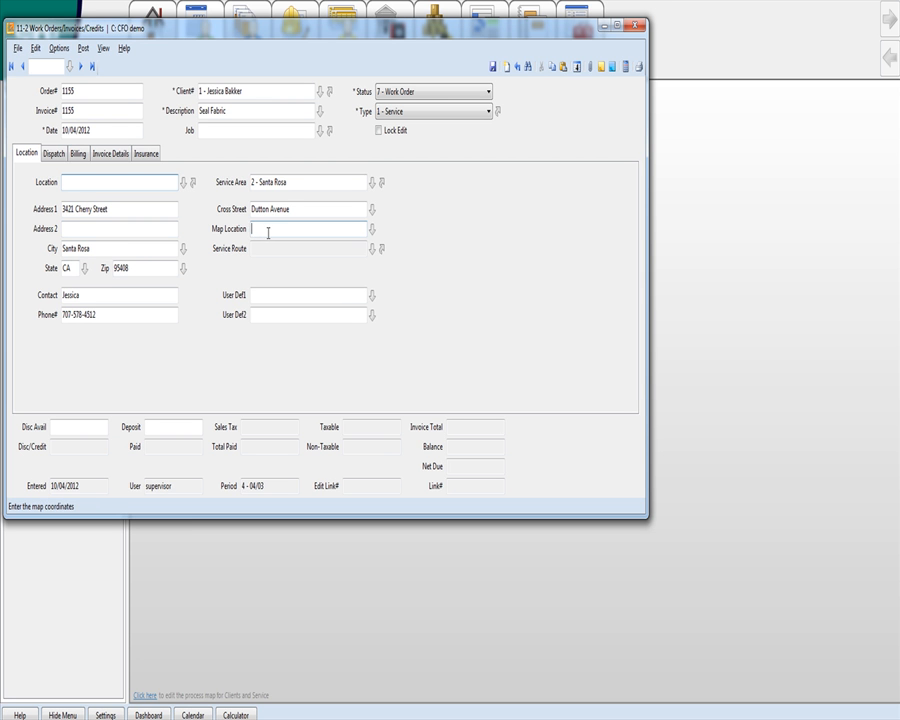
{"action": "left_click", "coordinate": [310, 209]}
{"action": "left_click", "coordinate": [310, 183]}
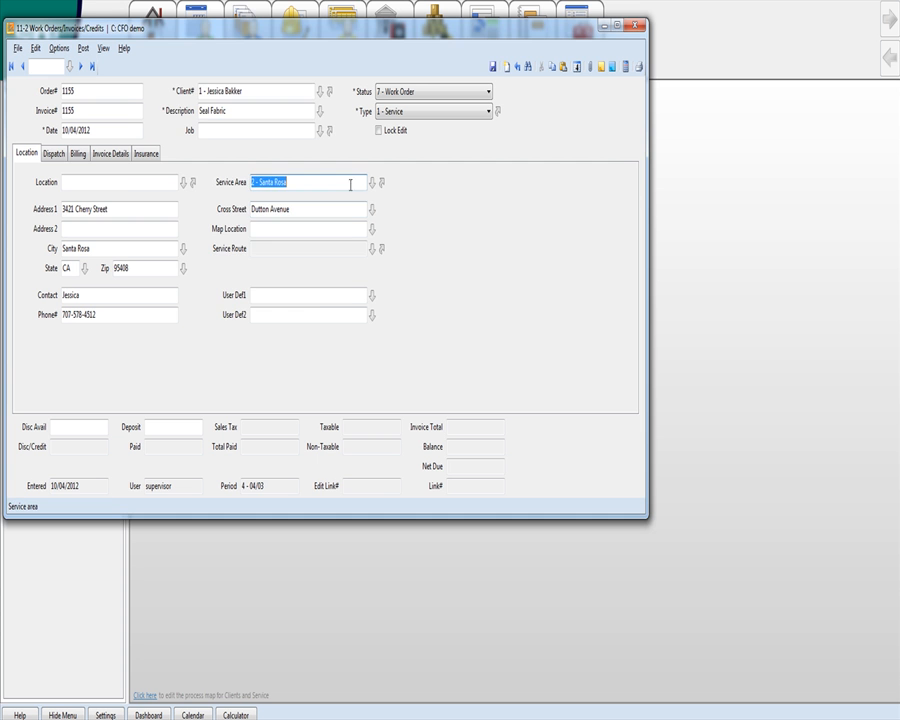
{"action": "left_click", "coordinate": [372, 182]}
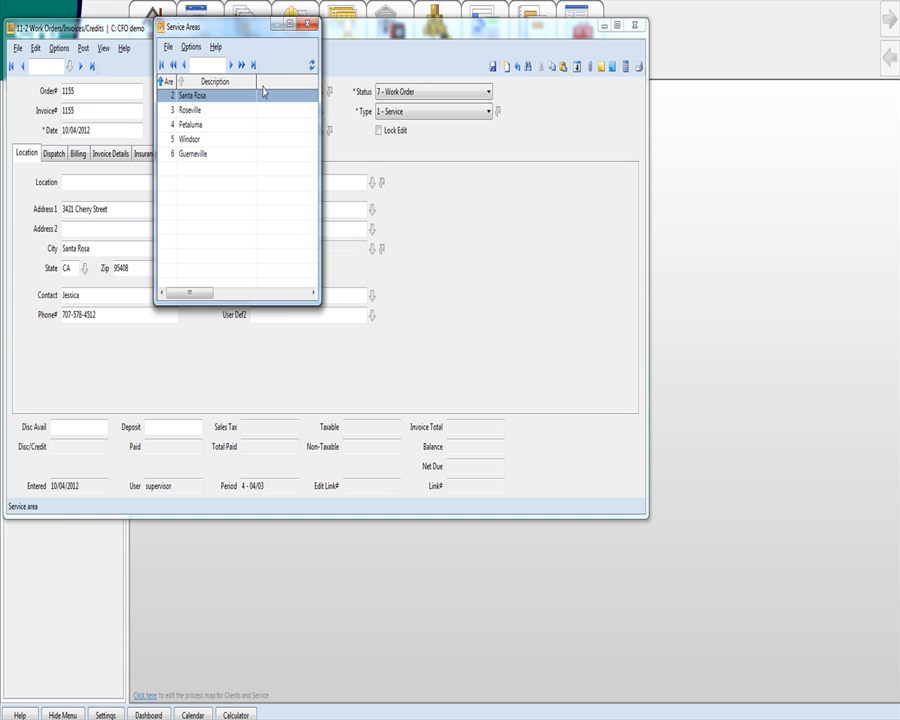
{"action": "left_click", "coordinate": [306, 22]}
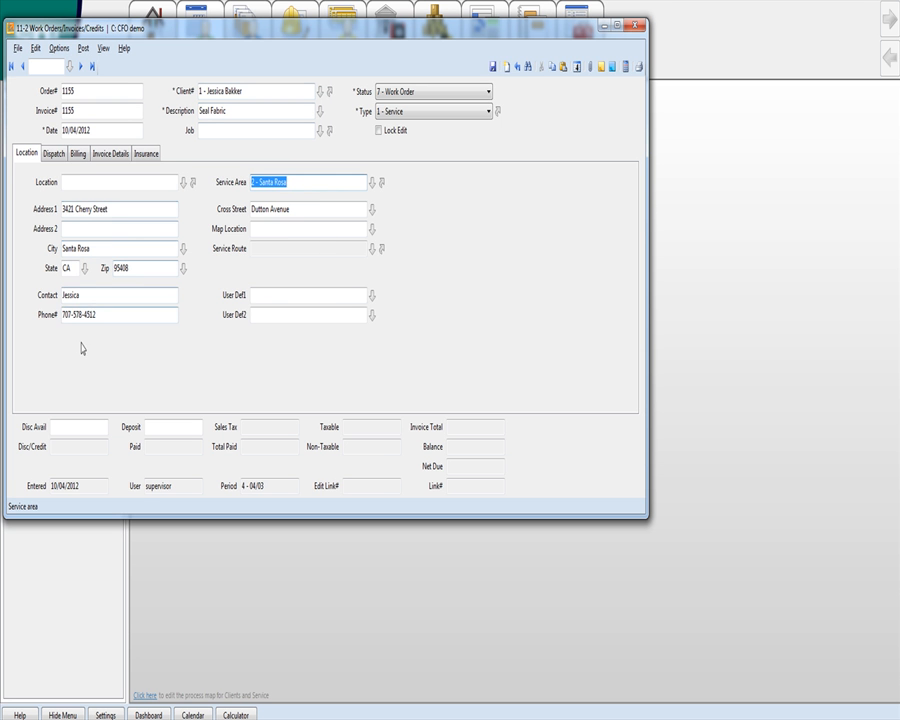
Assign an employee to dispatch row 1, keeping priority 3 - Prompt and the scheduled date.
{"action": "left_click", "coordinate": [55, 155]}
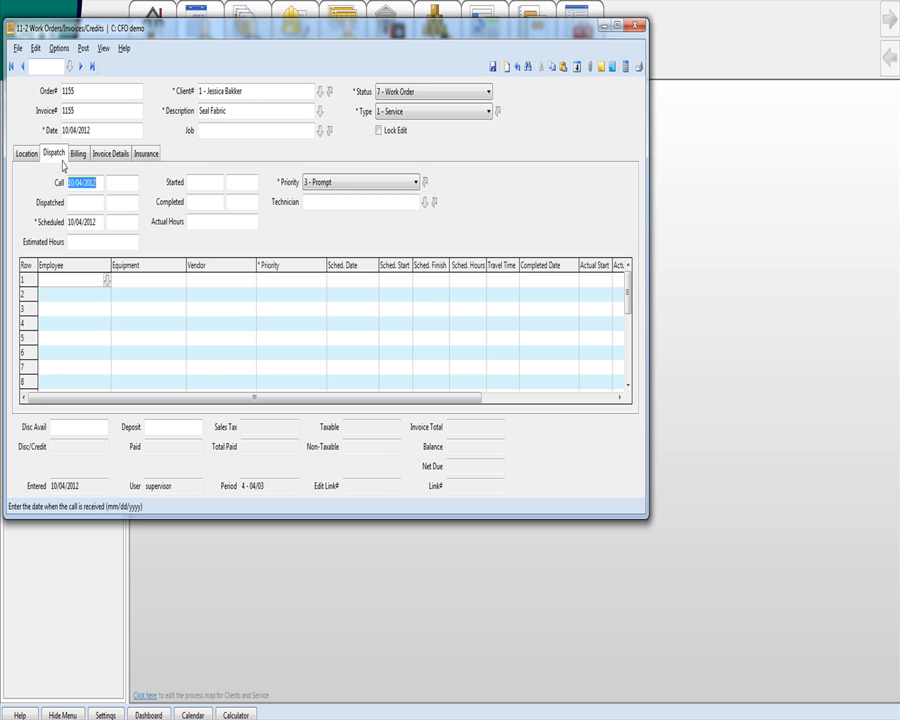
{"action": "left_click", "coordinate": [106, 280]}
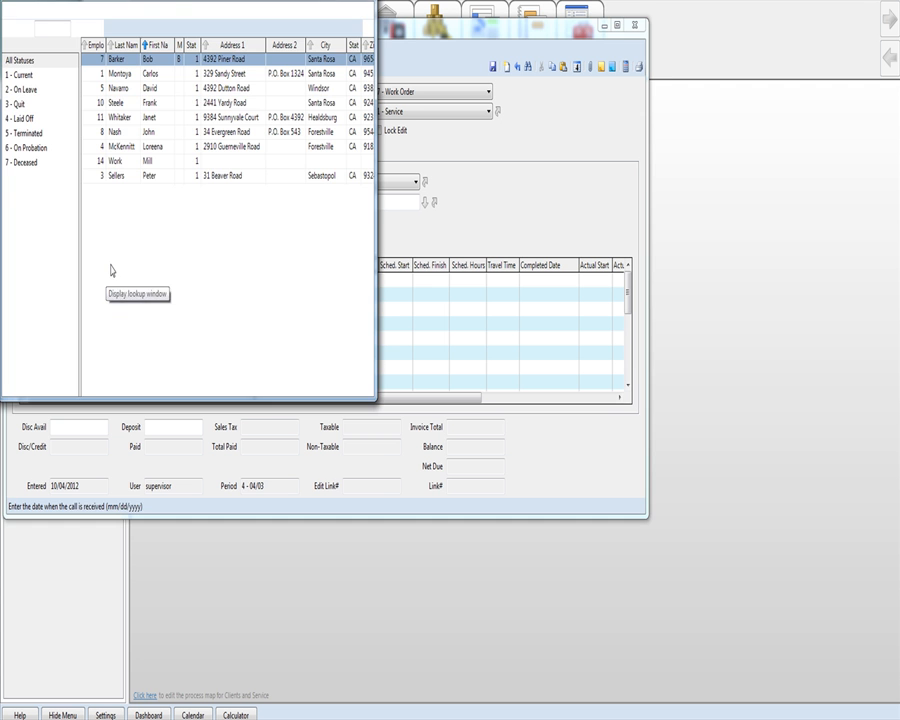
{"action": "double_click", "coordinate": [118, 74]}
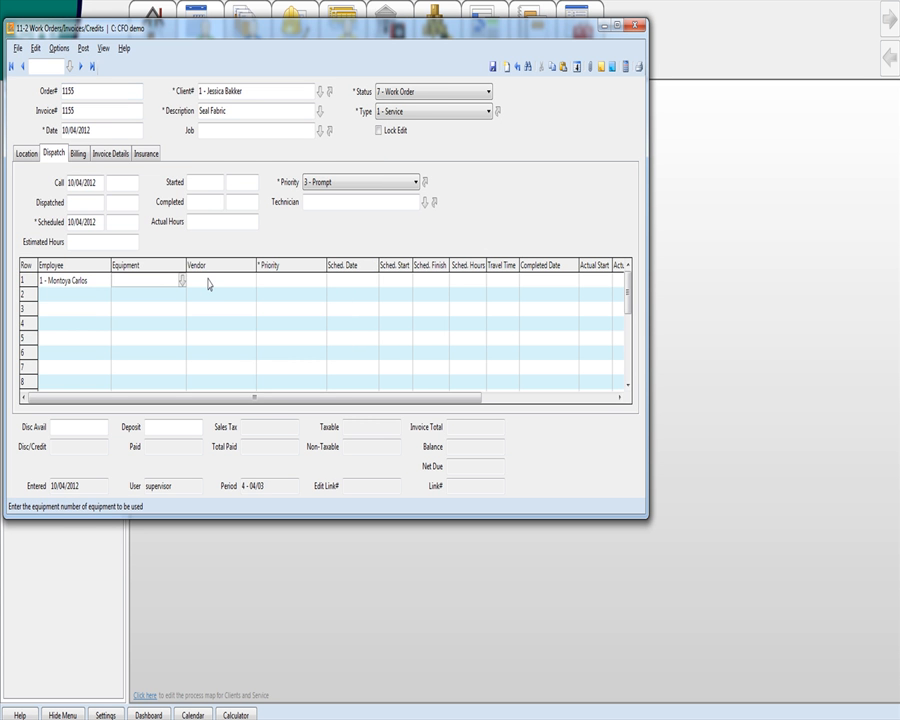
{"action": "left_click", "coordinate": [295, 285]}
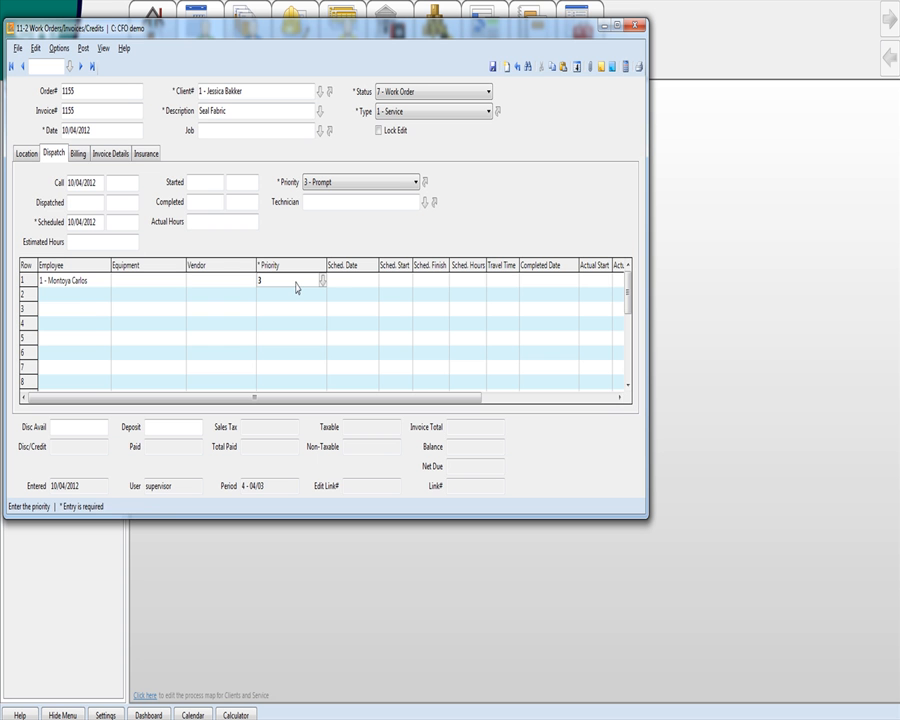
{"action": "key", "text": "Tab"}
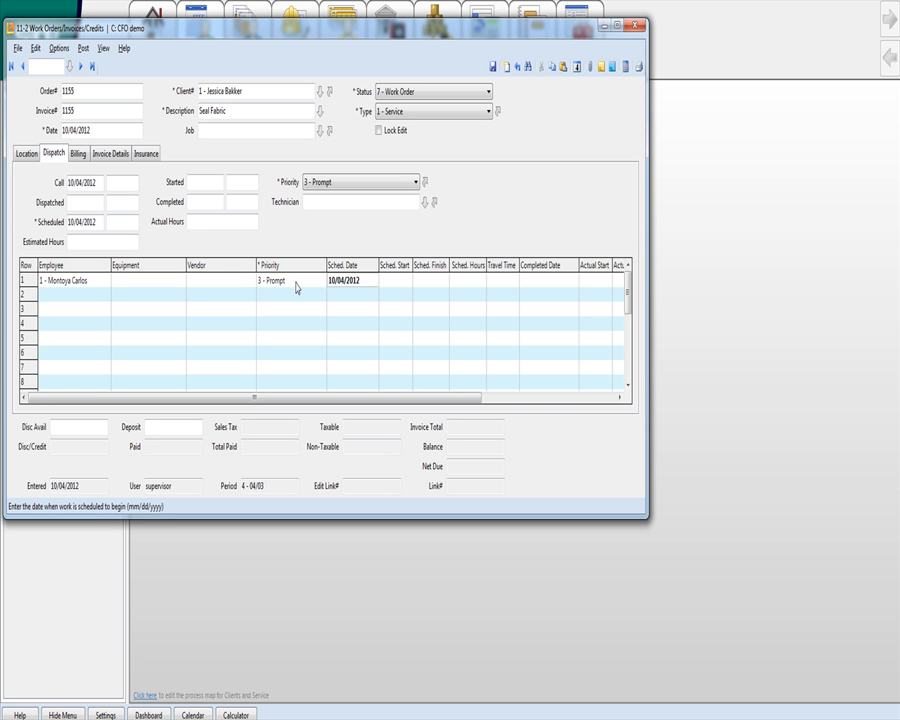
{"action": "key", "text": "Tab"}
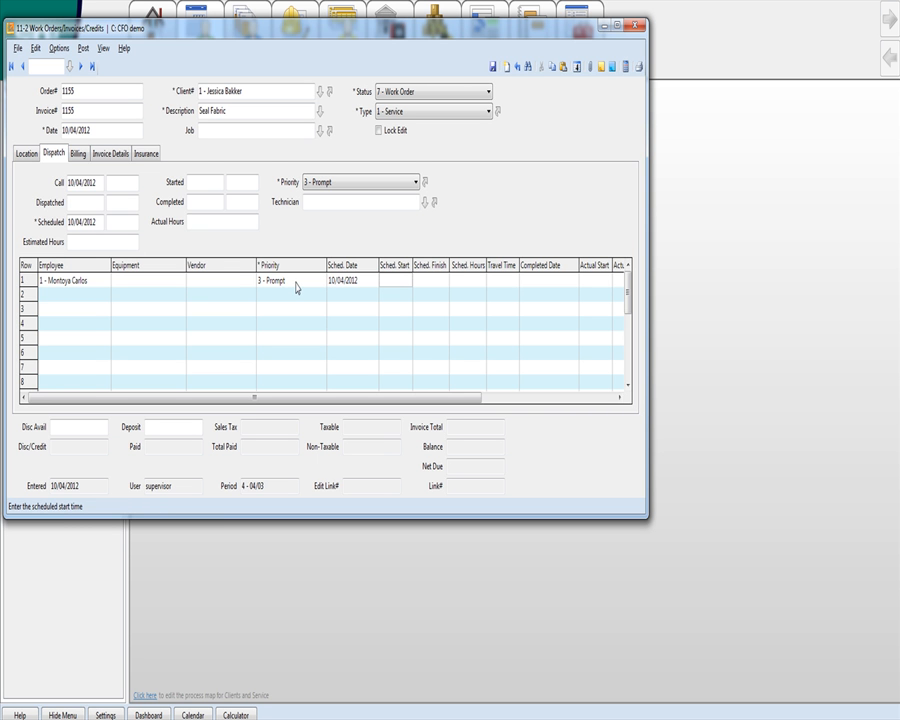
Schedule the row 11:00 AM–1:00 PM with 30 minutes travel, clear Completed Date, and save.
{"action": "type", "text": "11"}
{"action": "key", "text": "Tab"}
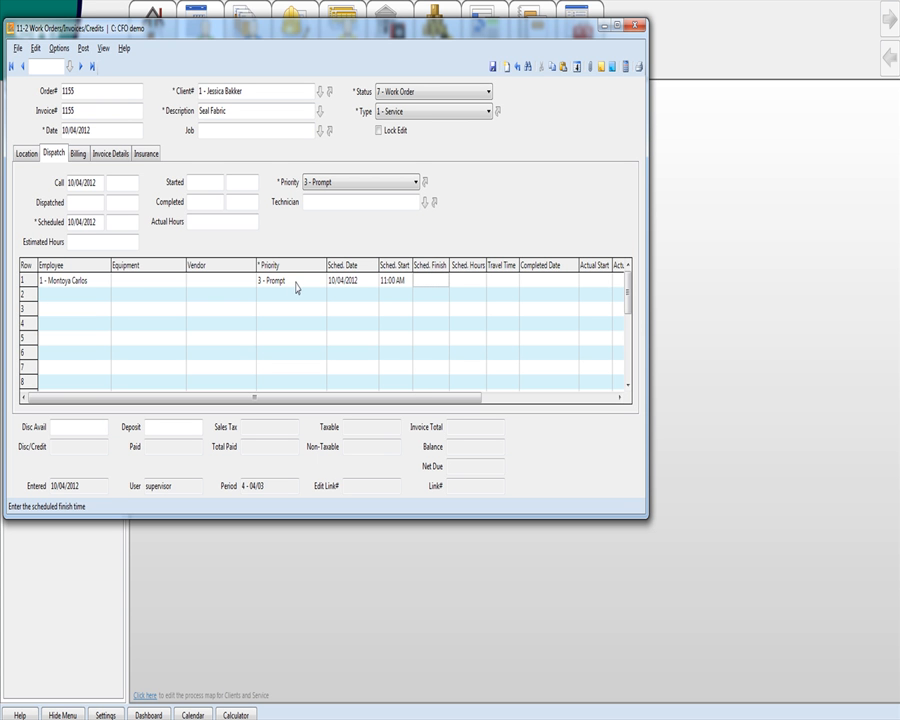
{"action": "type", "text": "1"}
{"action": "key", "text": "Tab"}
{"action": "key", "text": "Tab"}
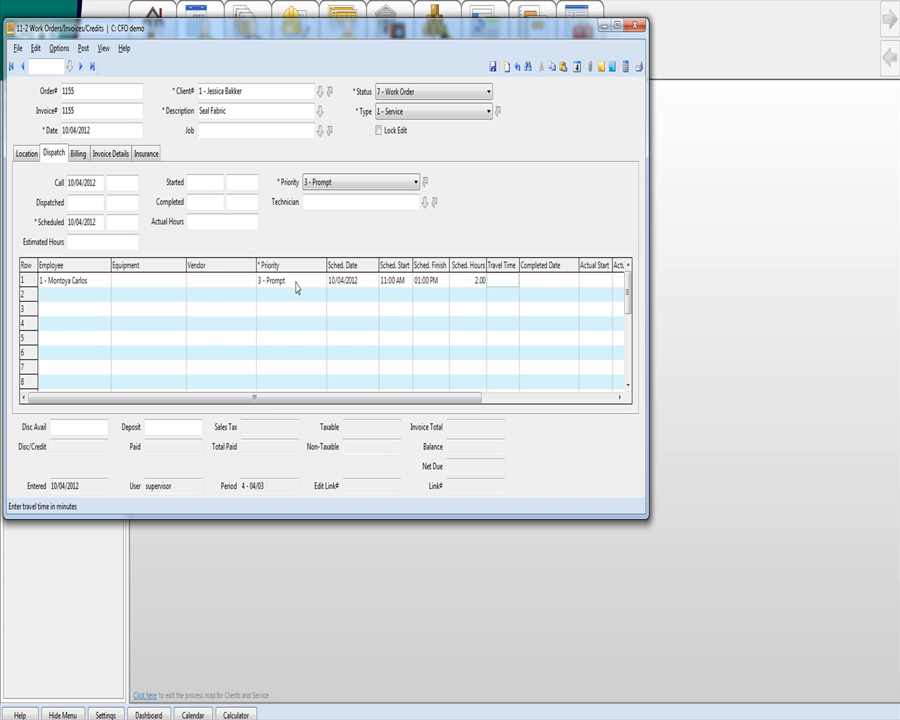
{"action": "type", "text": "30"}
{"action": "key", "text": "Tab"}
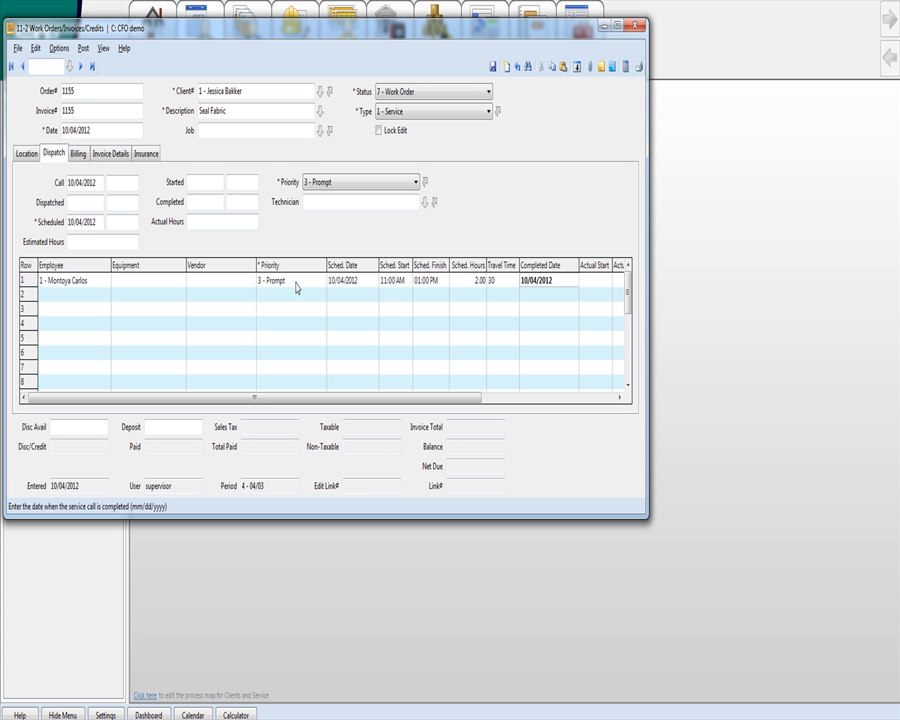
{"action": "key", "text": "Delete"}
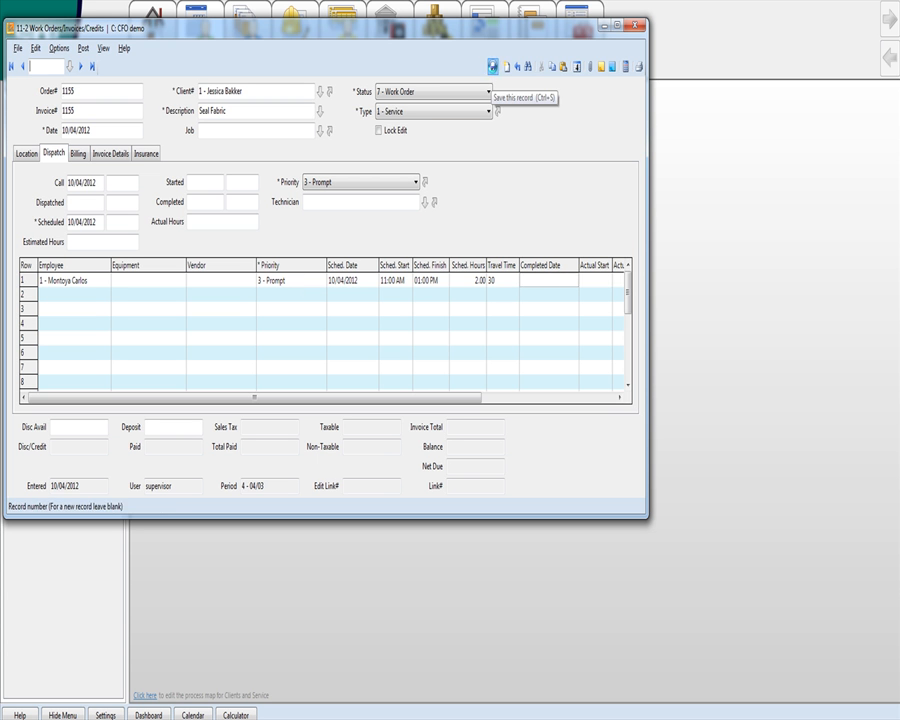
{"action": "left_click", "coordinate": [504, 66]}
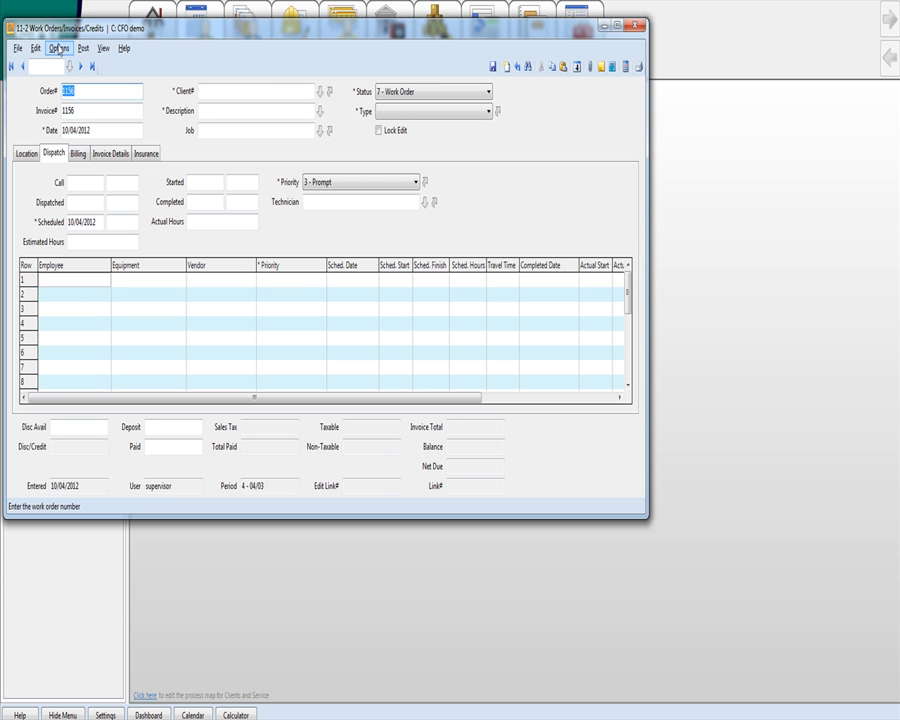
Open the Dispatch Board from the Options menu.
{"action": "left_click", "coordinate": [104, 50]}
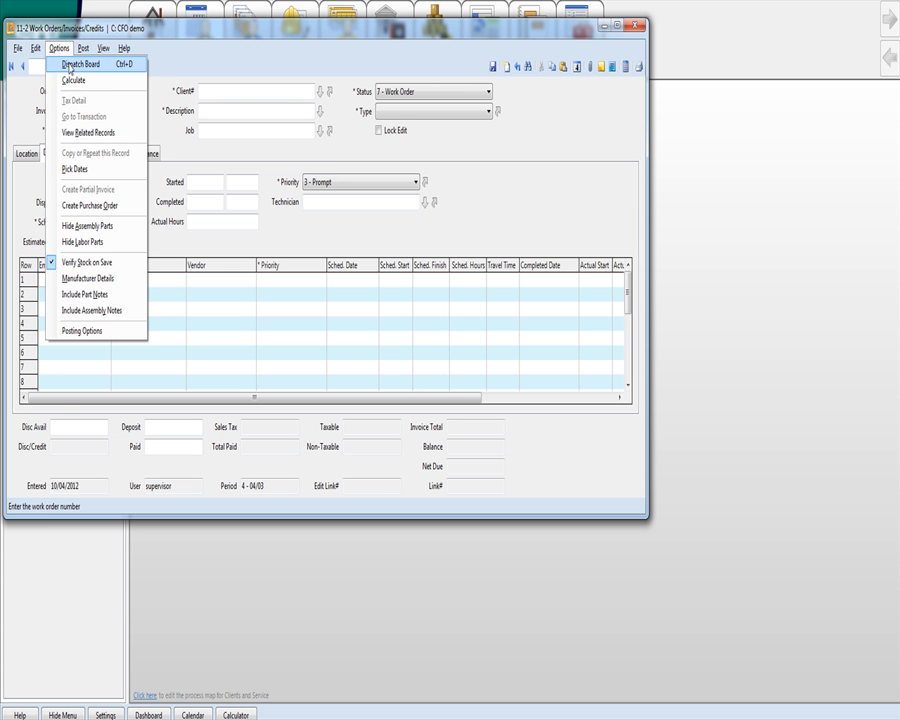
{"action": "left_click", "coordinate": [62, 62]}
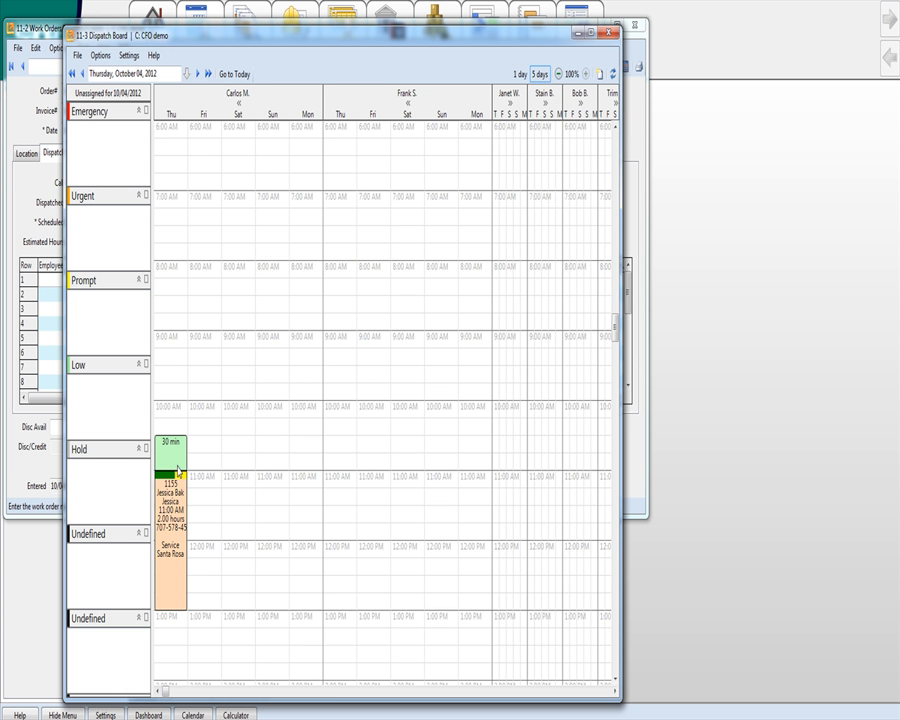
Drag work order 1155 to the second technician's Friday at 11:00 AM, then mark his Monday 7:00–9:00 AM.
{"action": "right_click", "coordinate": [171, 578]}
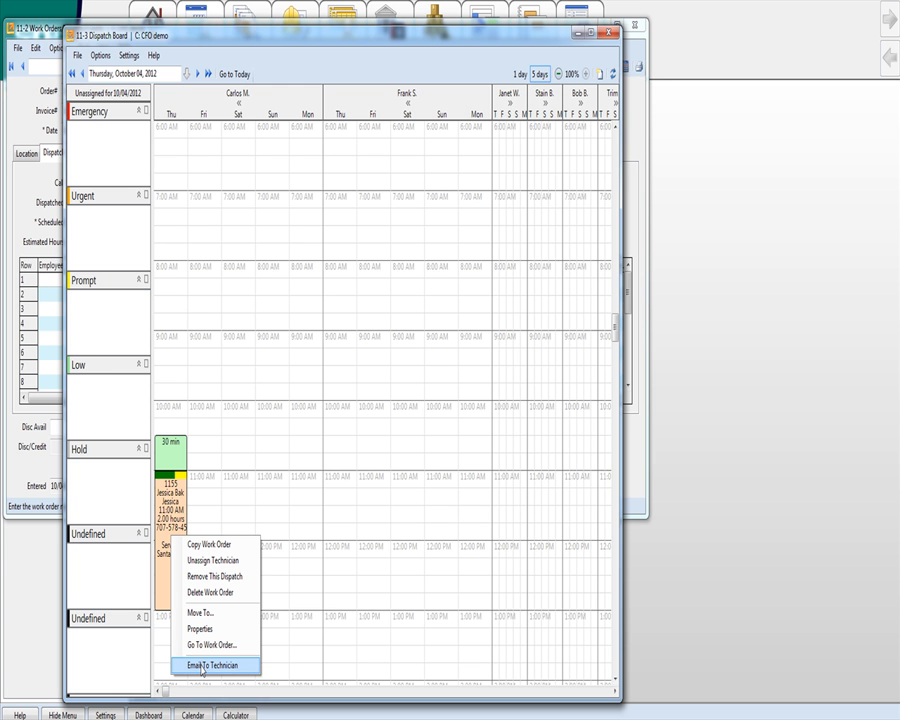
{"action": "left_click", "coordinate": [214, 382]}
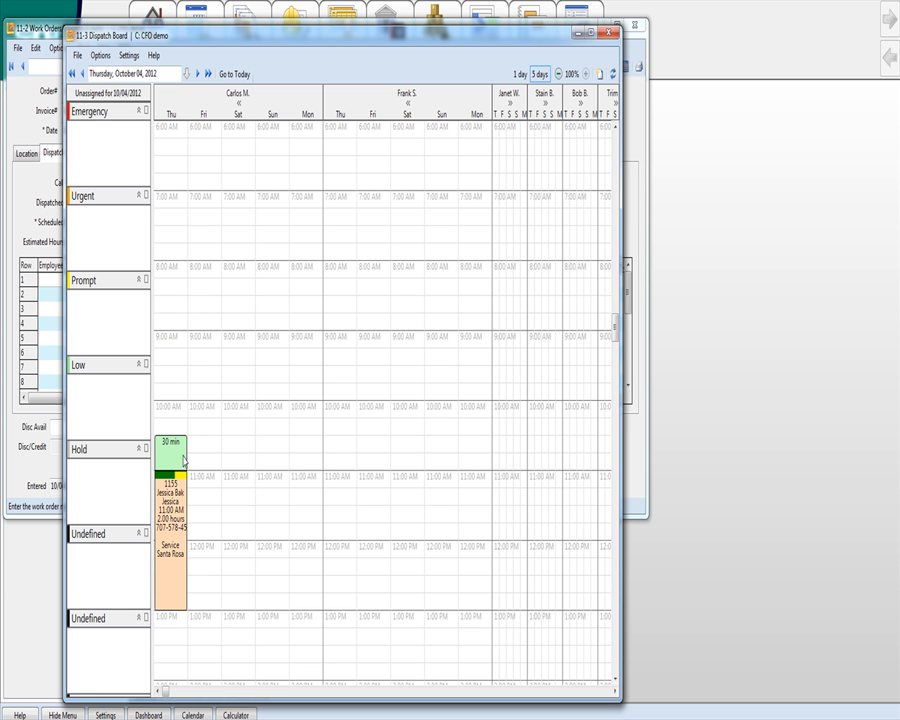
{"action": "left_click_drag", "start_coordinate": [183, 460], "coordinate": [203, 493]}
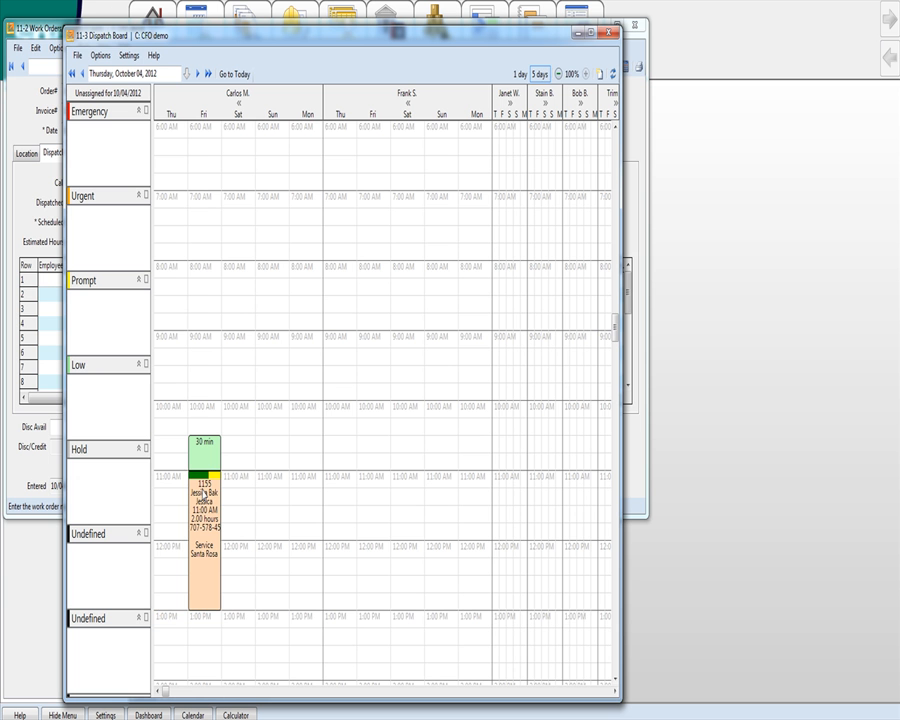
{"action": "left_click_drag", "start_coordinate": [204, 493], "coordinate": [371, 494]}
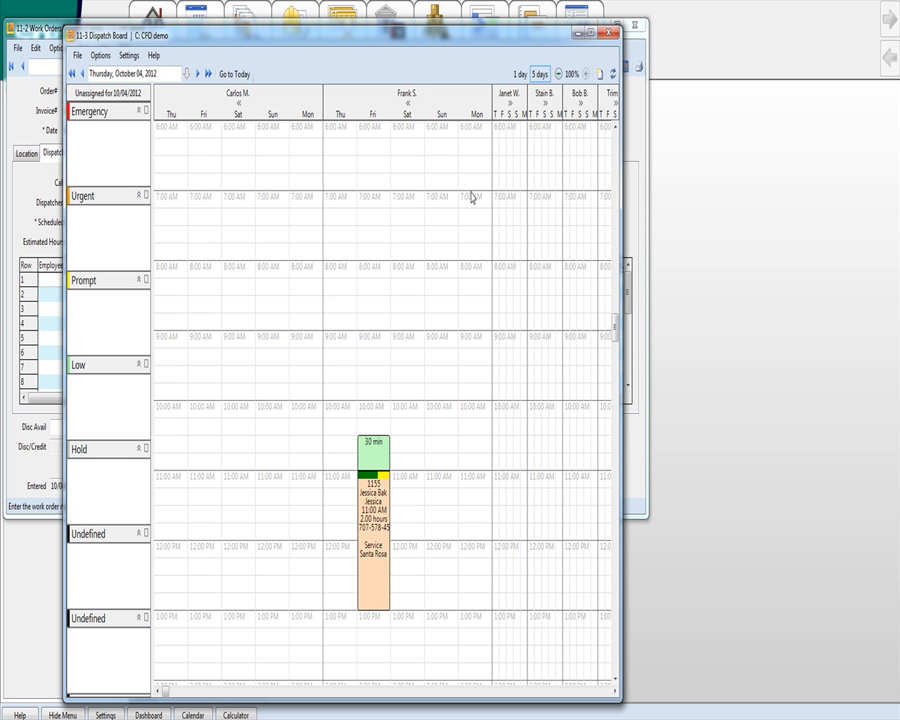
{"action": "left_click_drag", "start_coordinate": [471, 197], "coordinate": [472, 343]}
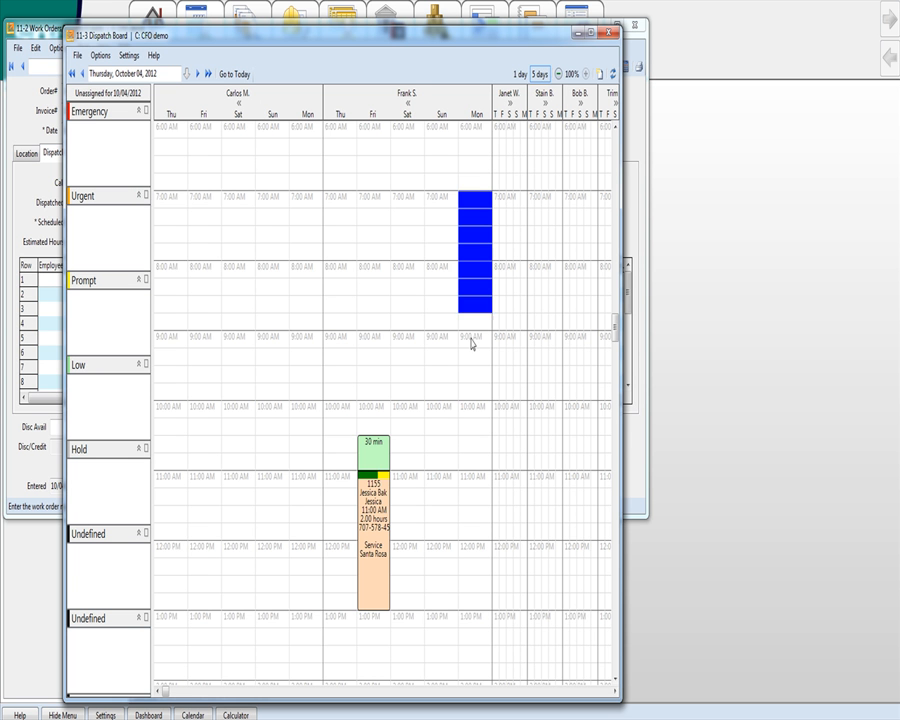
Dismiss the Monday time-slot menu and the Windows colour scheme prompt, then exit the Dispatch Board.
{"action": "right_click", "coordinate": [472, 340]}
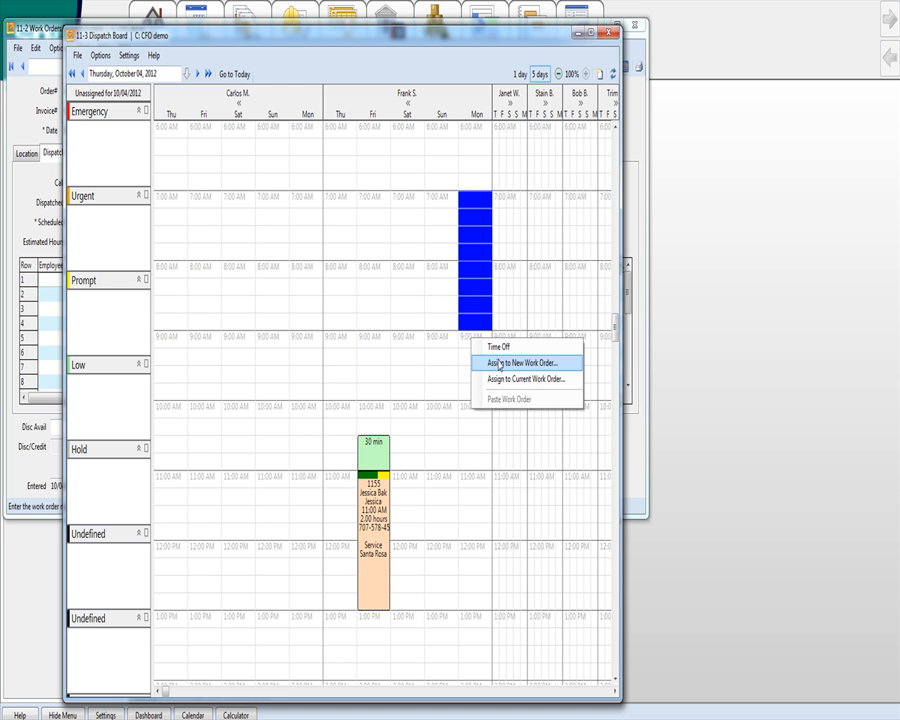
{"action": "left_click", "coordinate": [447, 446]}
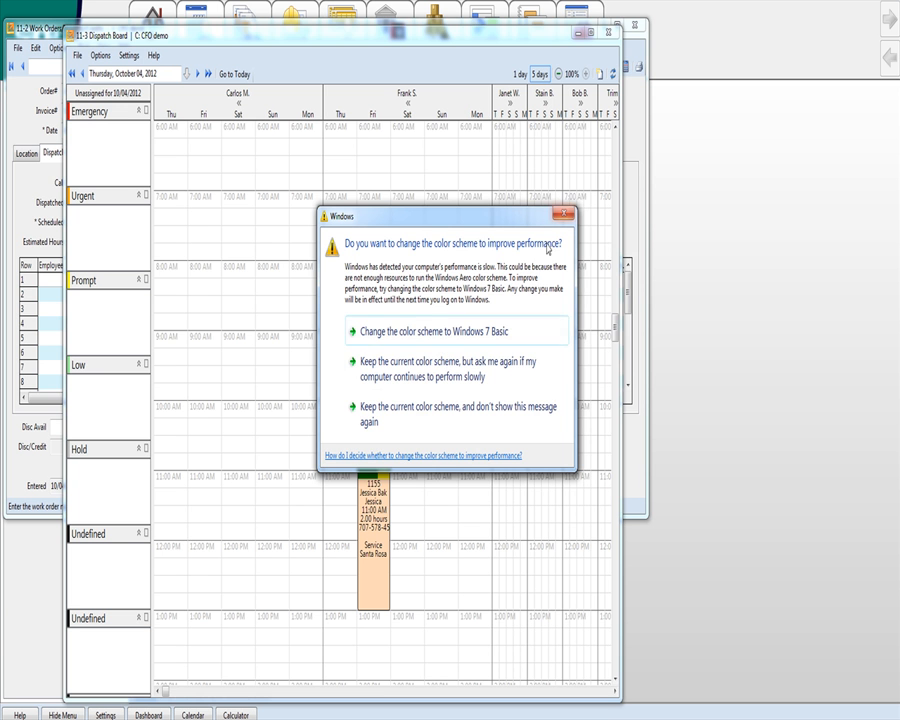
{"action": "left_click", "coordinate": [565, 213]}
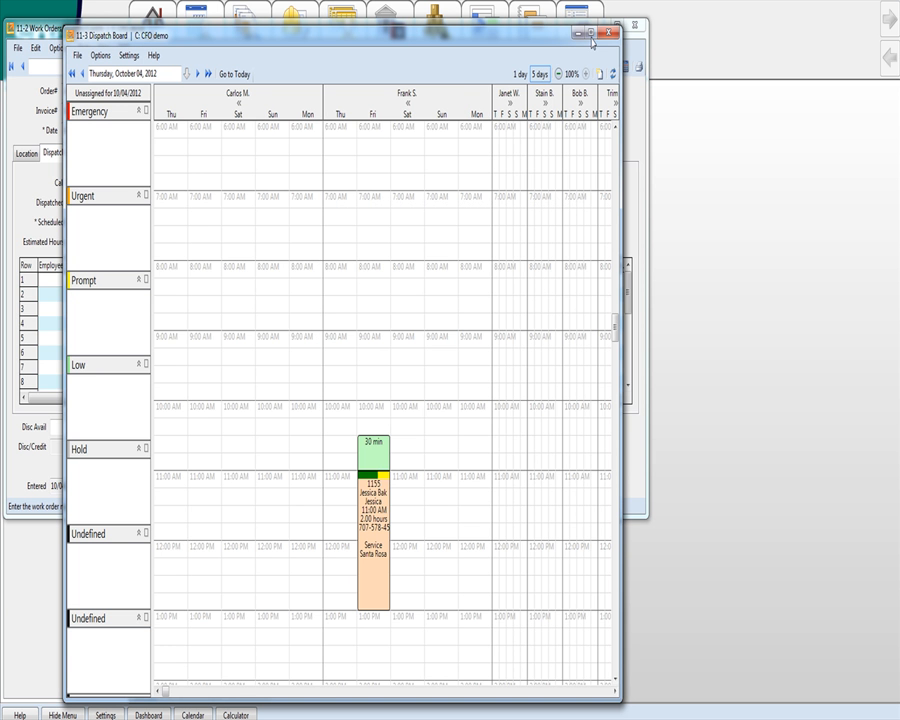
{"action": "key", "text": "Escape"}
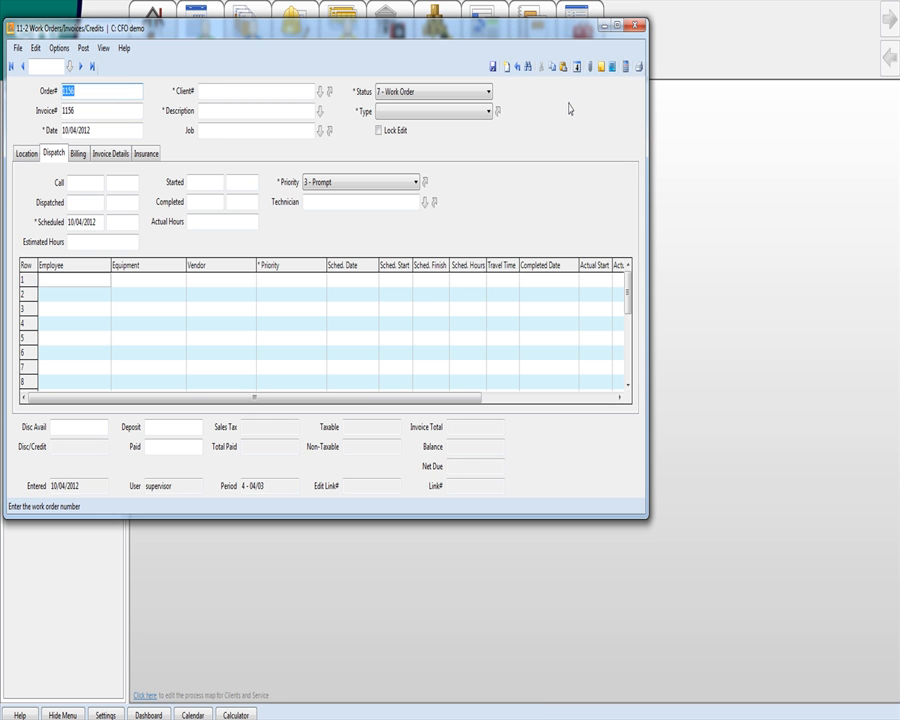
Close the Work Orders window, collapse Estimating, and select Accounts Receivable, Accounts Payable and Payroll.
{"action": "left_click", "coordinate": [635, 27]}
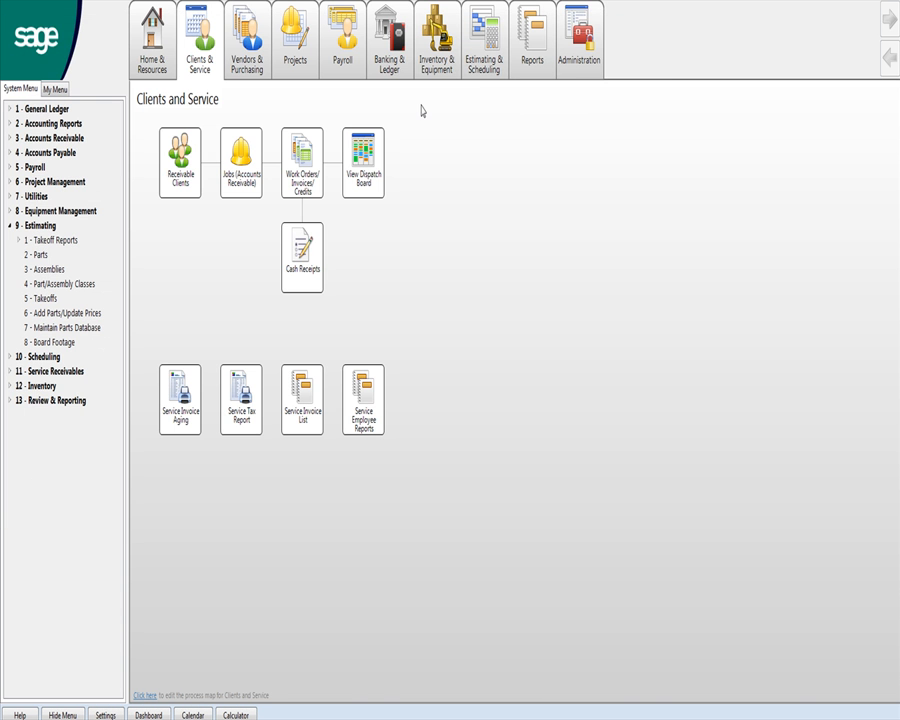
{"action": "left_click", "coordinate": [8, 225]}
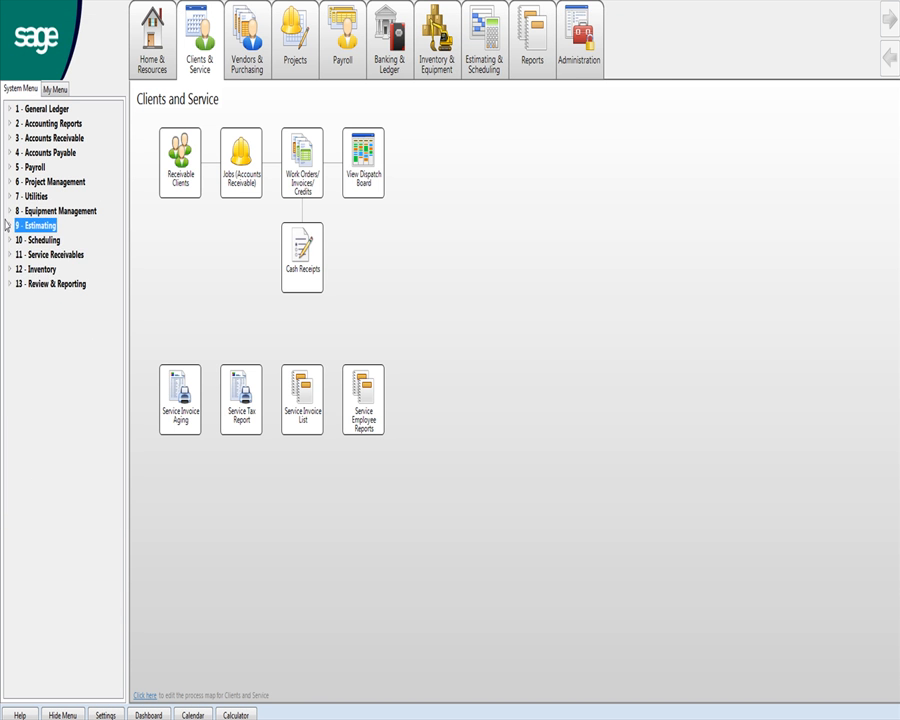
{"action": "left_click", "coordinate": [27, 140]}
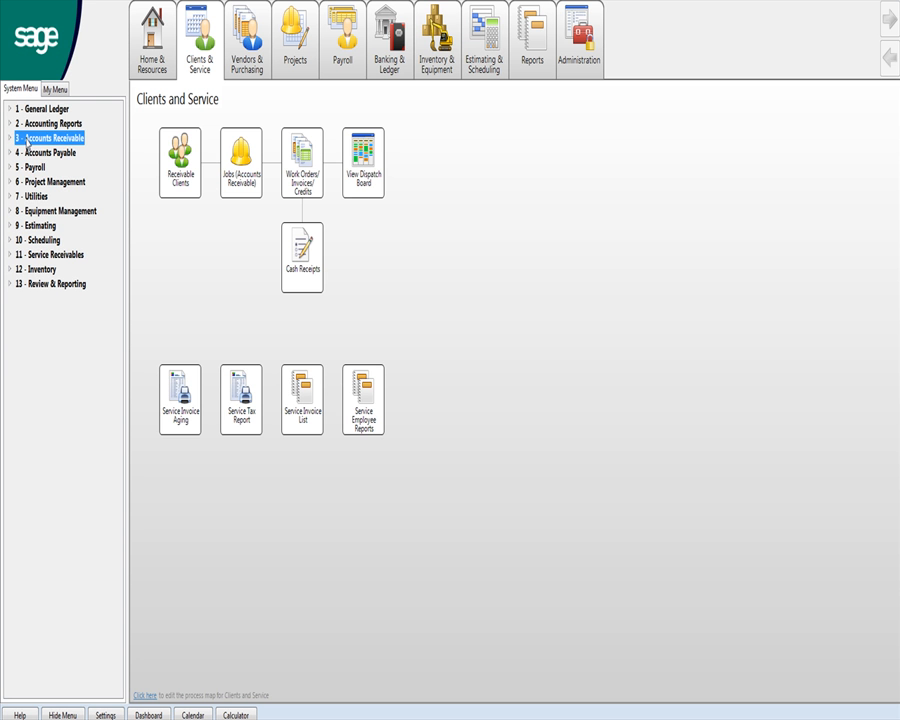
{"action": "left_click", "coordinate": [26, 153]}
{"action": "left_click", "coordinate": [26, 168]}
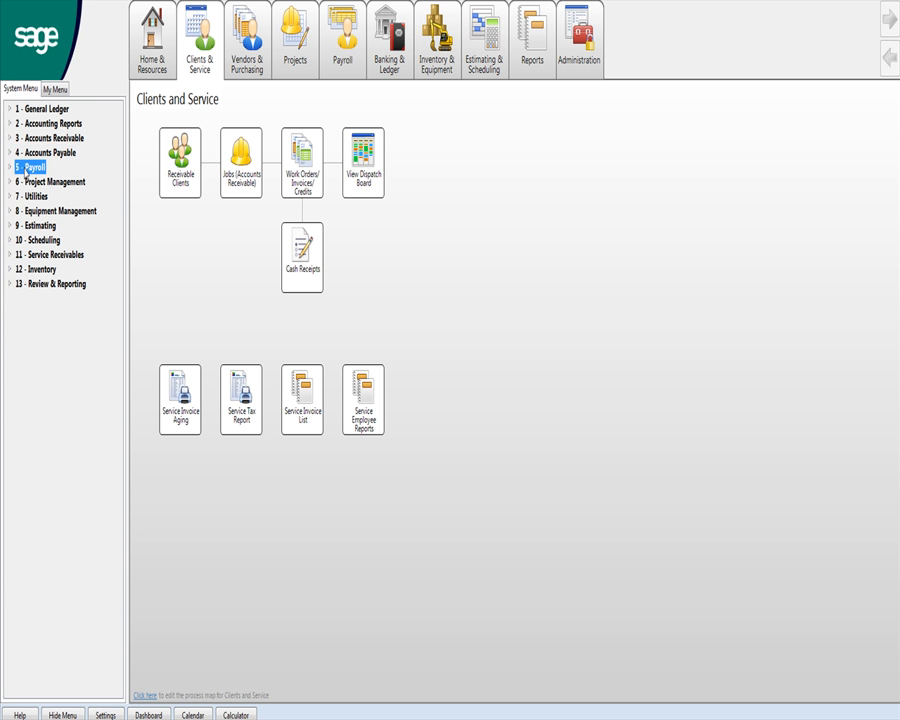
Expand and collapse the Project Management and Service Receivables sections of the module list.
{"action": "left_click", "coordinate": [8, 183]}
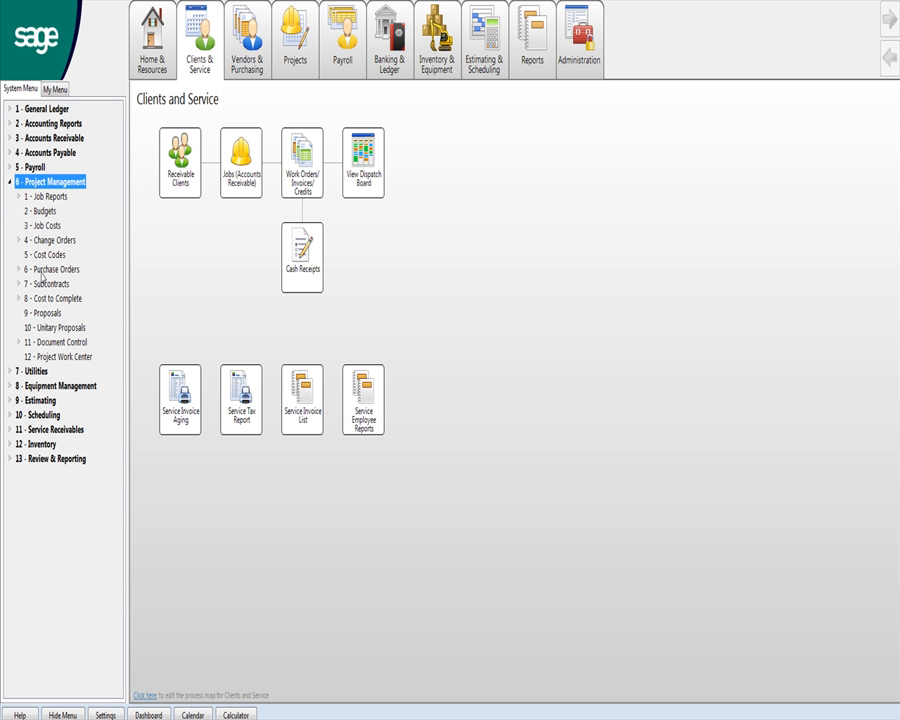
{"action": "left_click", "coordinate": [8, 183]}
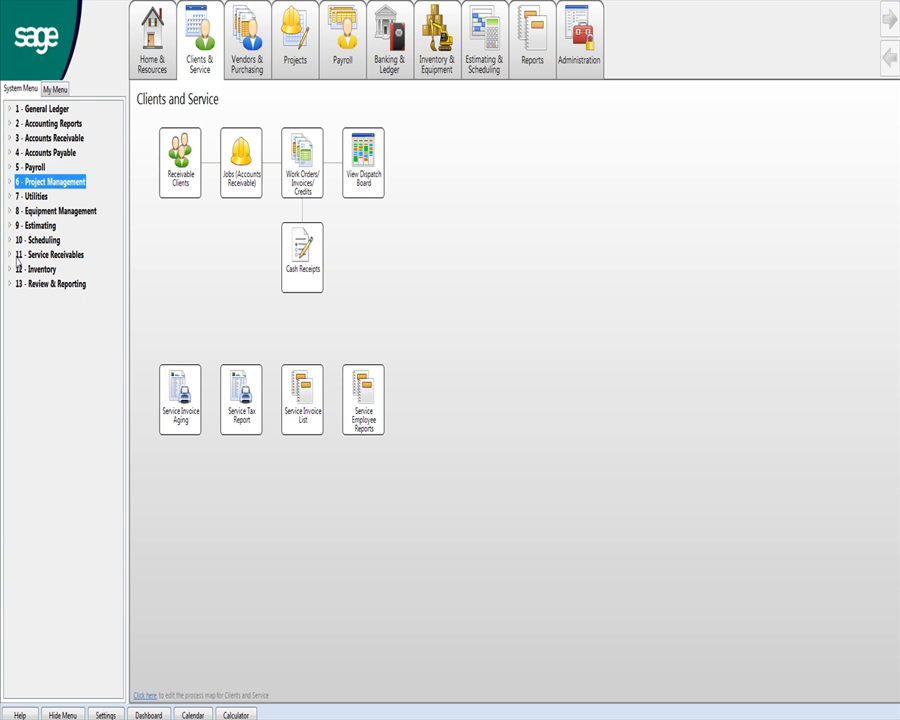
{"action": "left_click", "coordinate": [17, 255]}
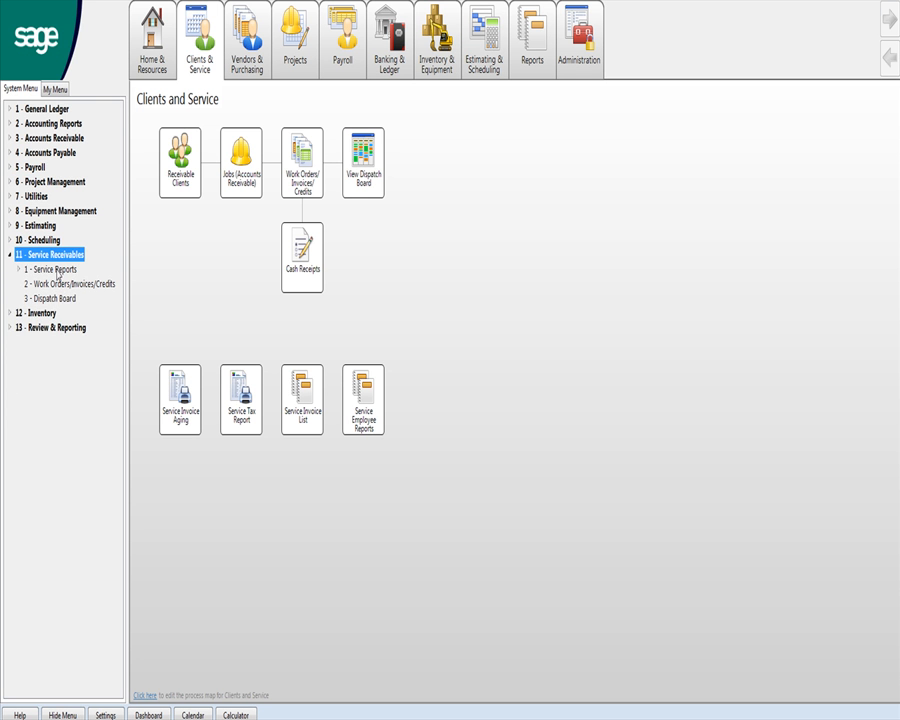
{"action": "left_click", "coordinate": [9, 255]}
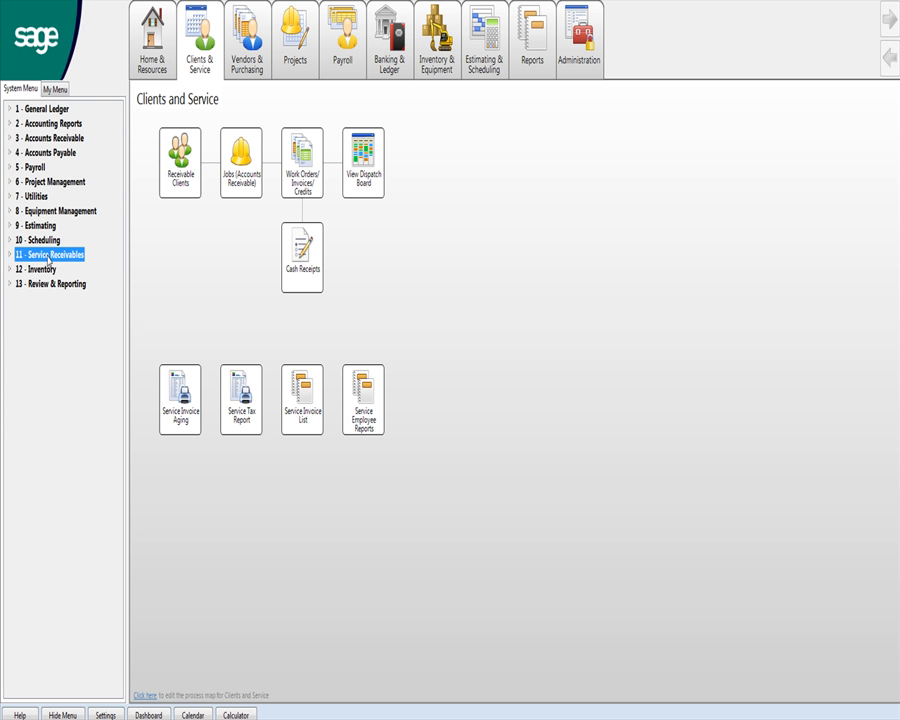